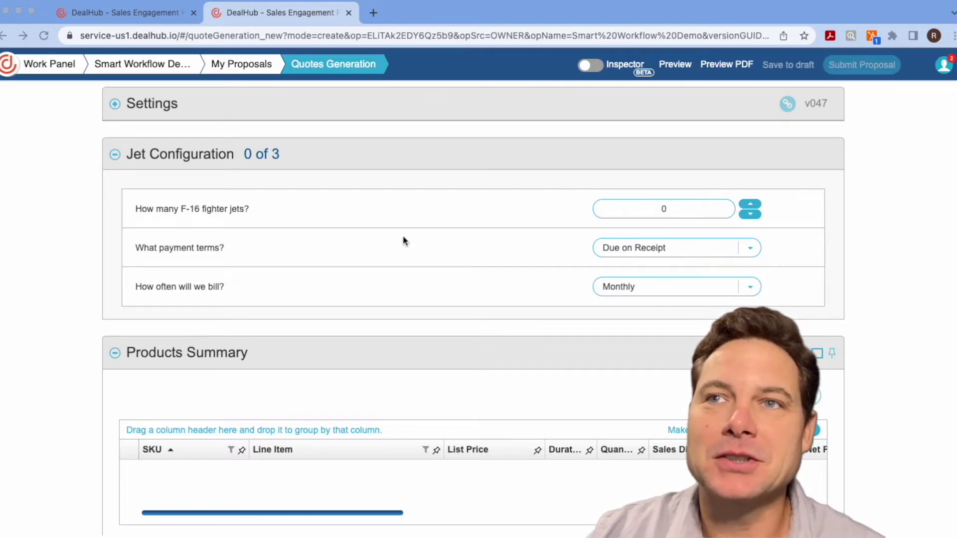
- Quote one F-16 with 7 missiles, toggling maintenance contracts to 0 and back to 1
left_click(751, 203)
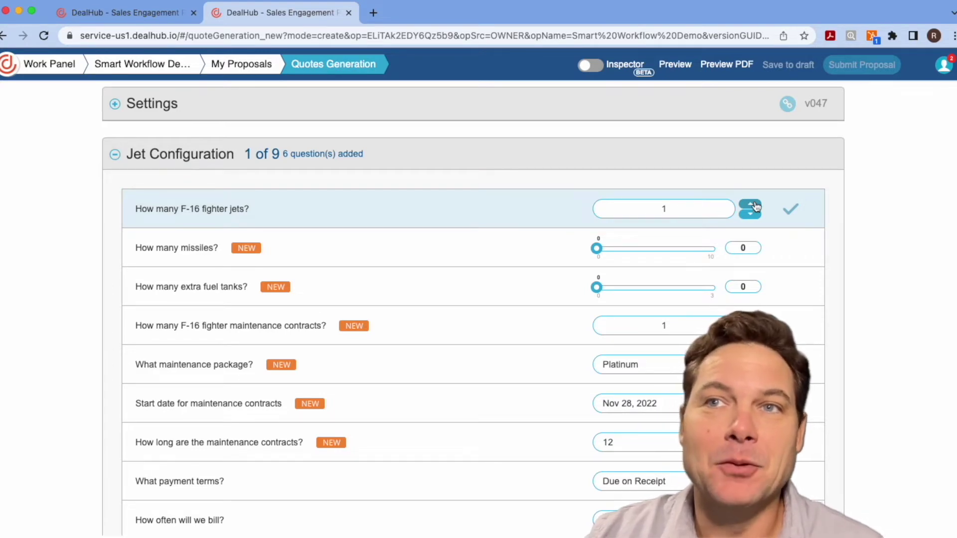
left_click(678, 247)
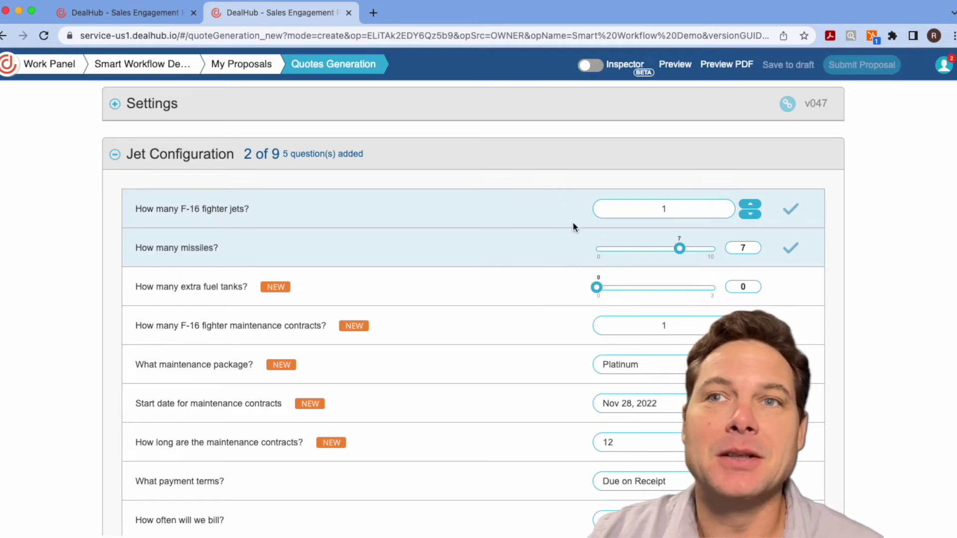
scroll(577, 277, "down", 2)
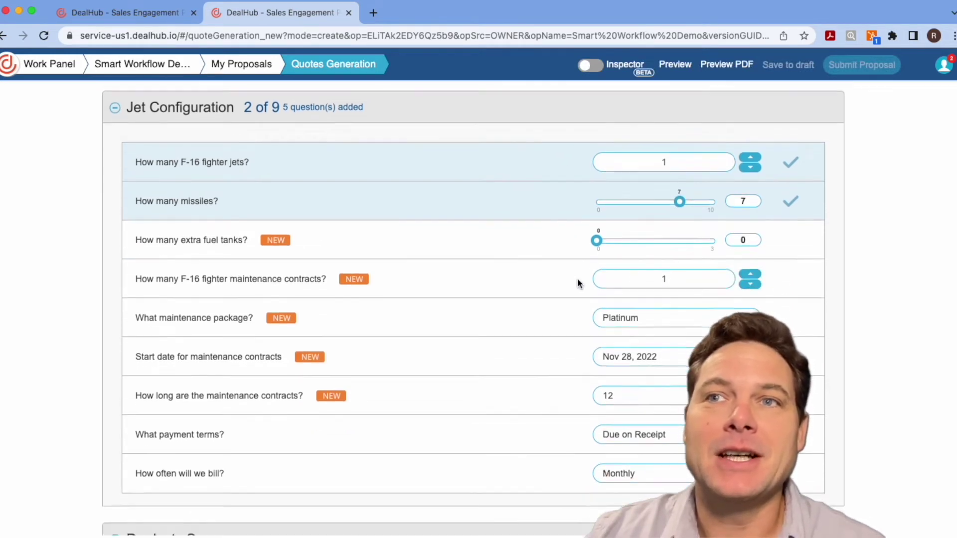
scroll(577, 278, "down", 1)
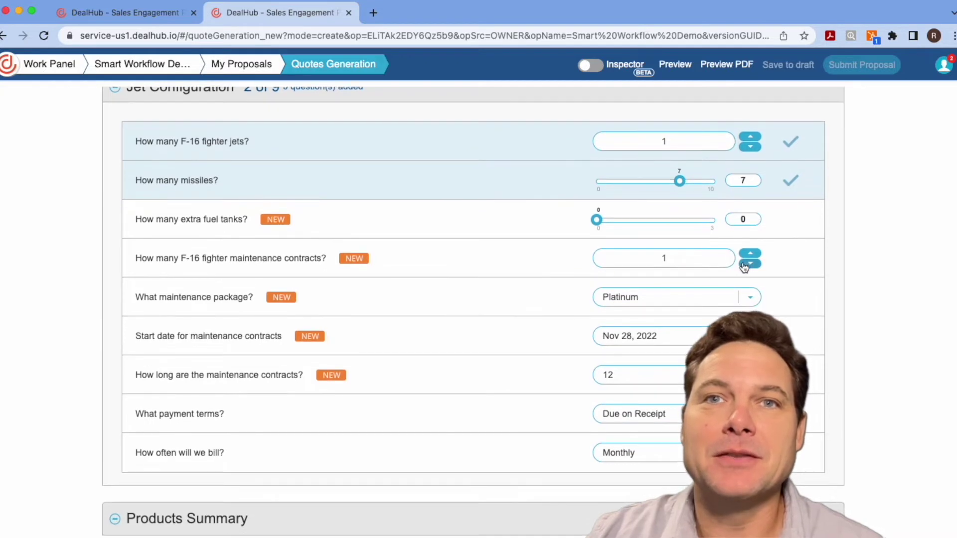
left_click(750, 264)
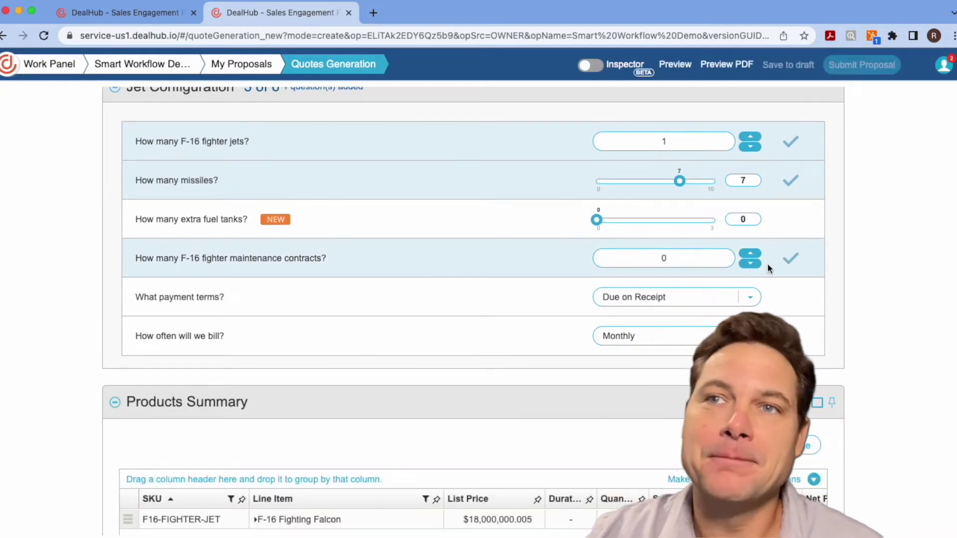
left_click(750, 253)
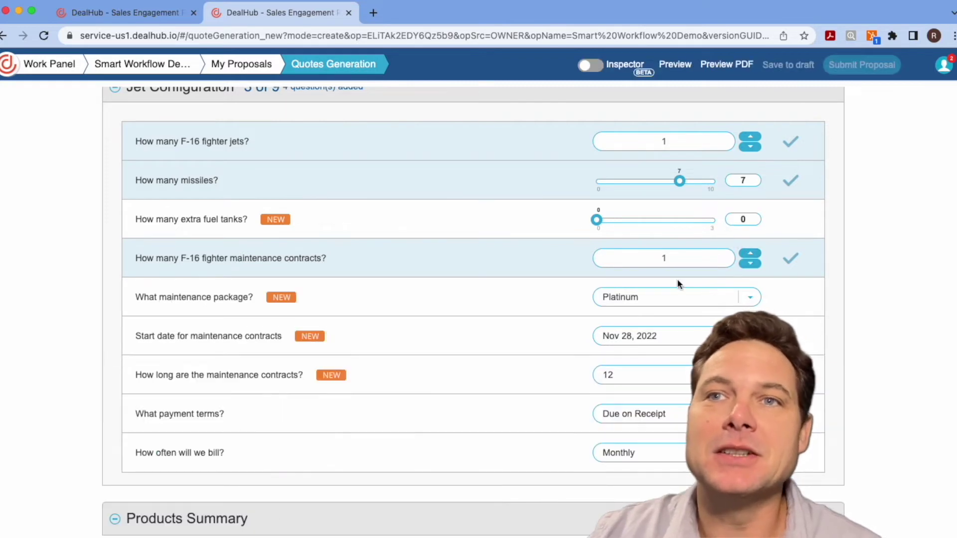
- Set the billing frequency to Custom so the custom-terms question appears
scroll(200, 319, "down", 2)
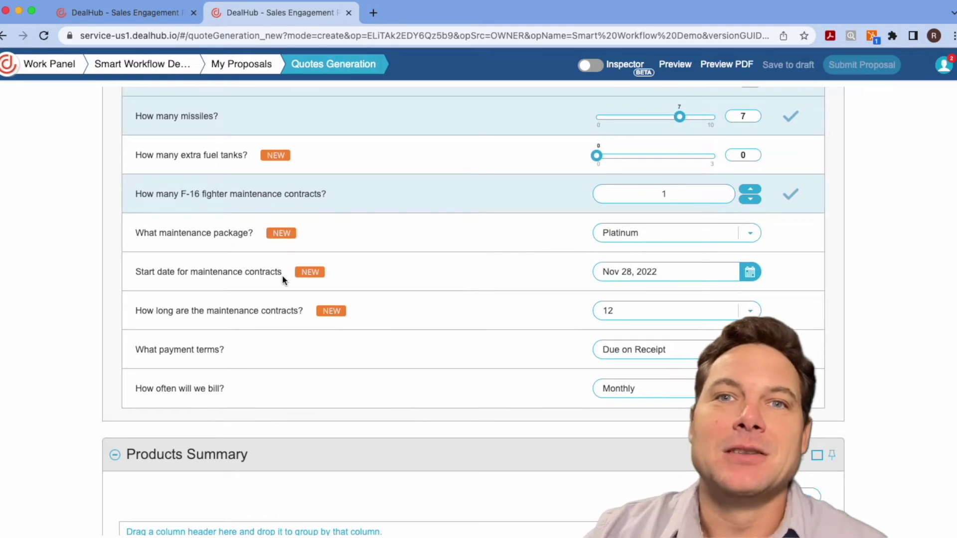
scroll(299, 279, "down", 1)
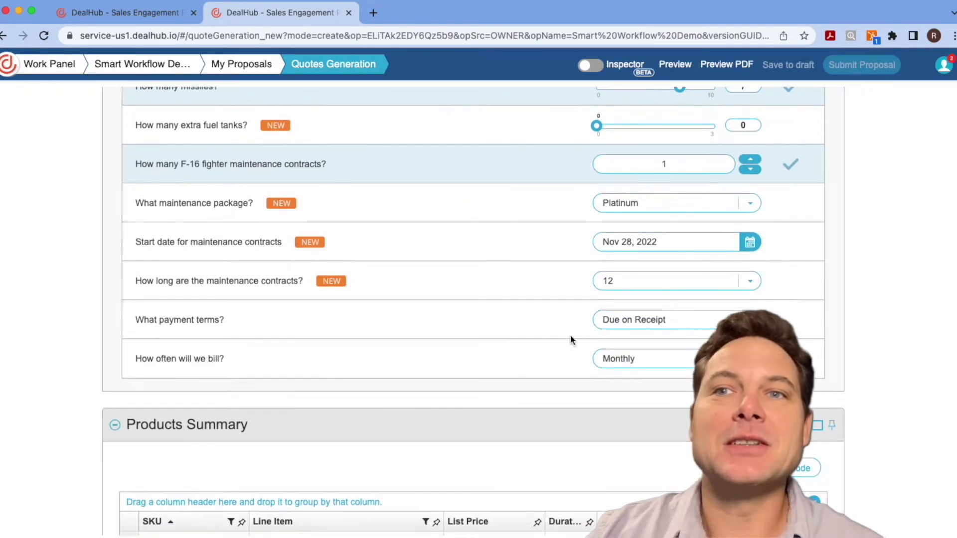
left_click(621, 360)
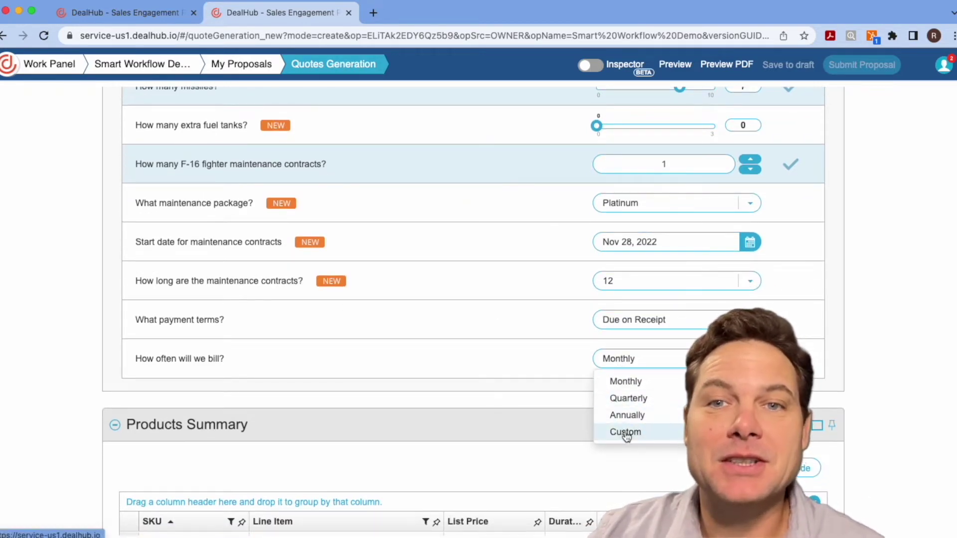
left_click(626, 432)
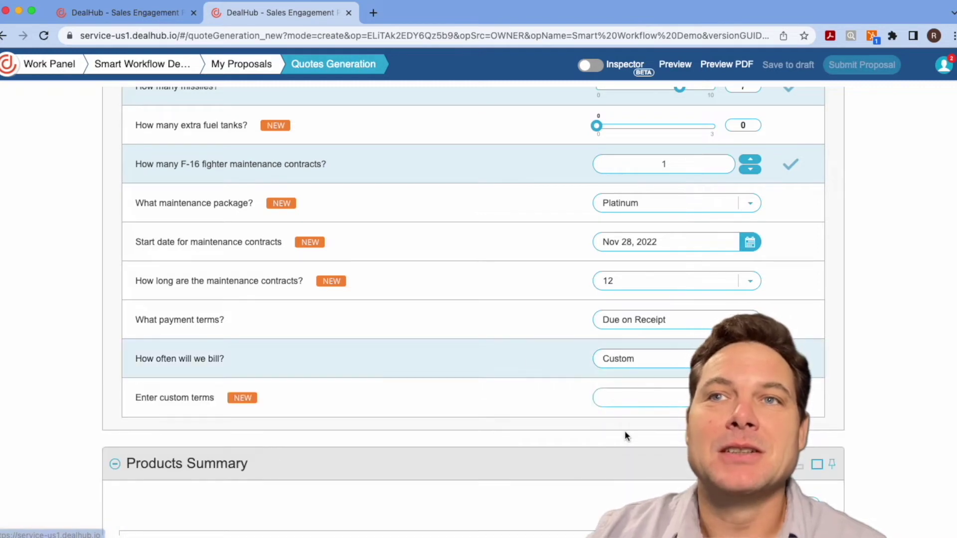
scroll(440, 277, "up", 5)
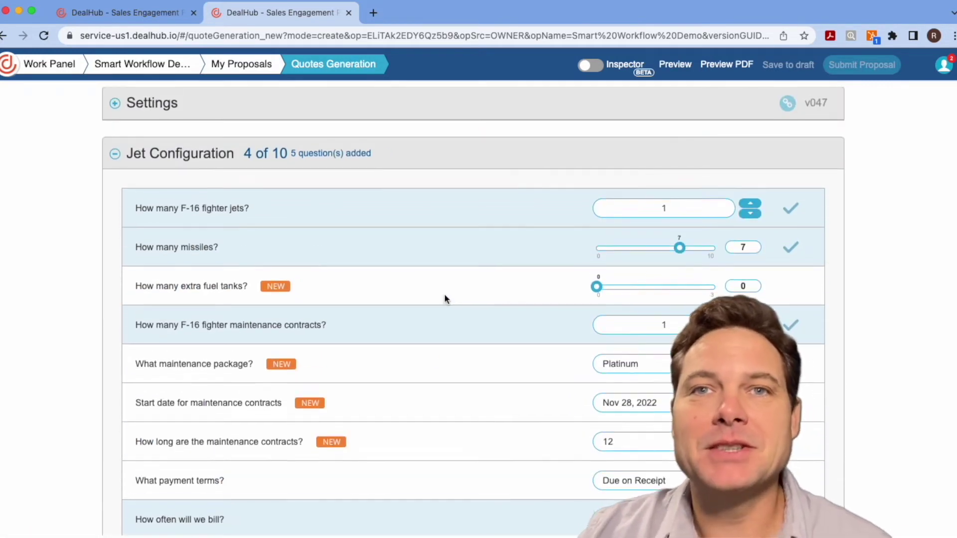
scroll(445, 297, "down", 2)
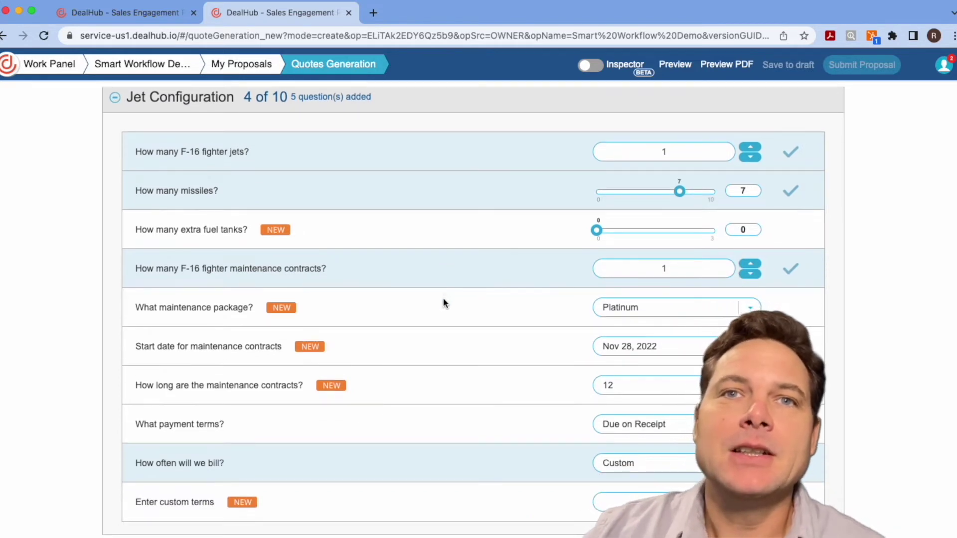
scroll(445, 303, "down", 1)
scroll(445, 303, "down", 1)
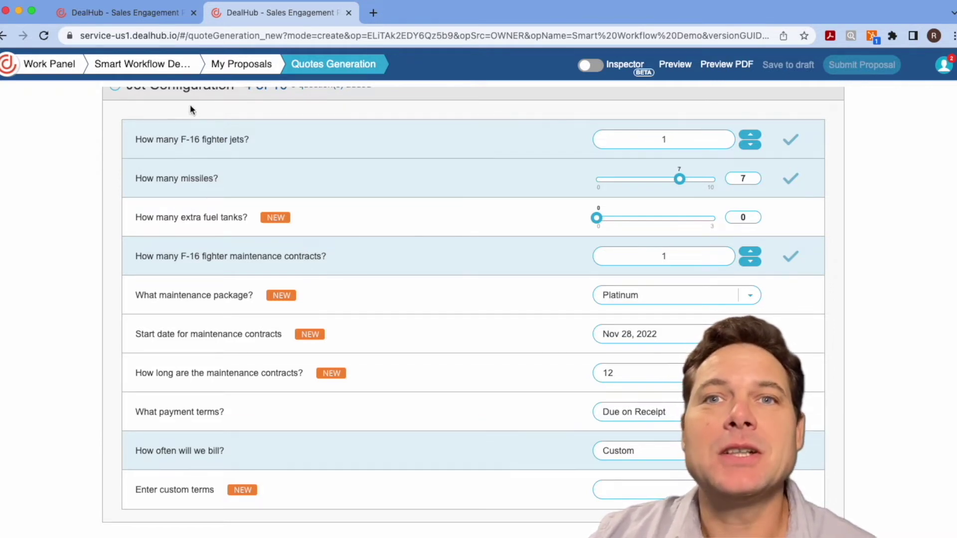
- Go to the Playbook Settings question list, scroll down and select the Maintenance_Header question
left_click(157, 15)
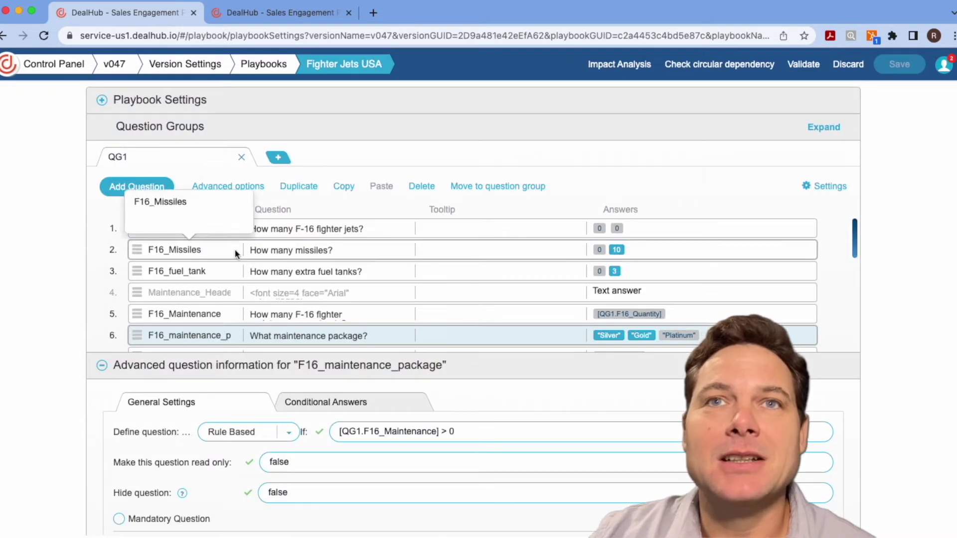
left_click(257, 20)
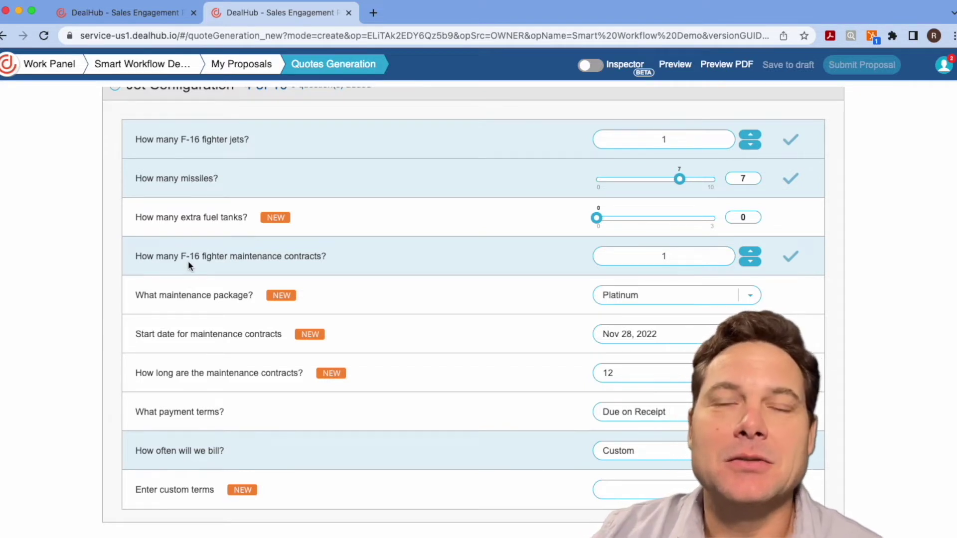
left_click(142, 17)
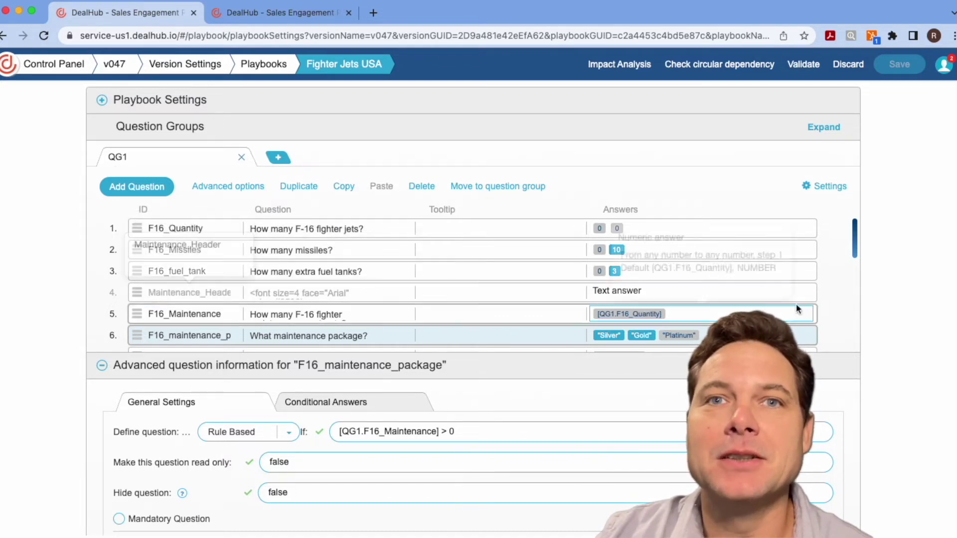
left_click_drag(853, 239, 853, 255)
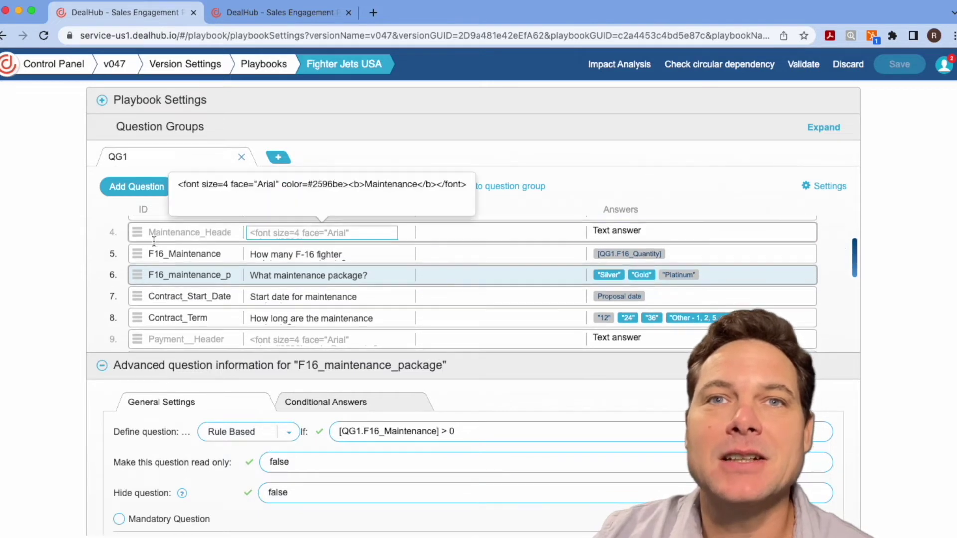
left_click(213, 230)
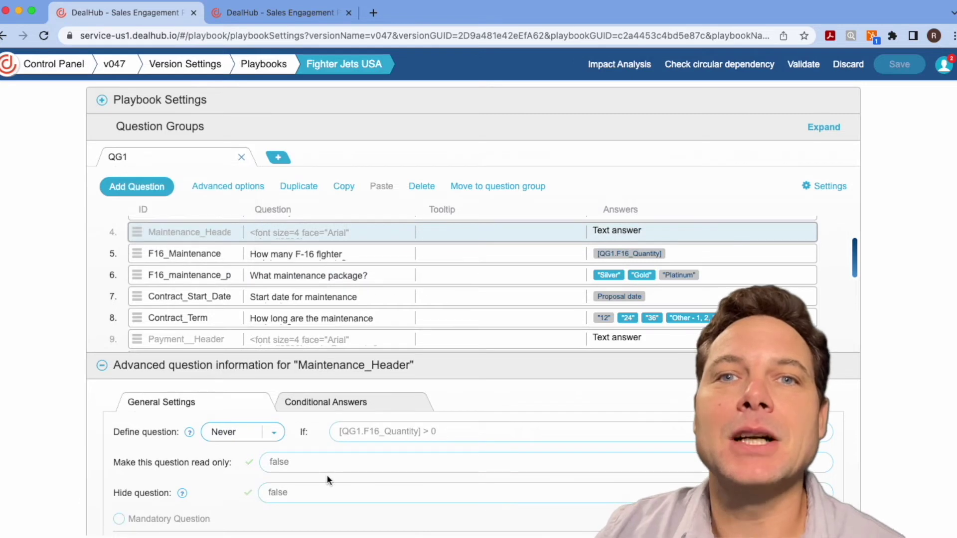
- Make Maintenance_Header show only by rule and the Payment header always show, then add a blank question
left_click(271, 434)
left_click(250, 487)
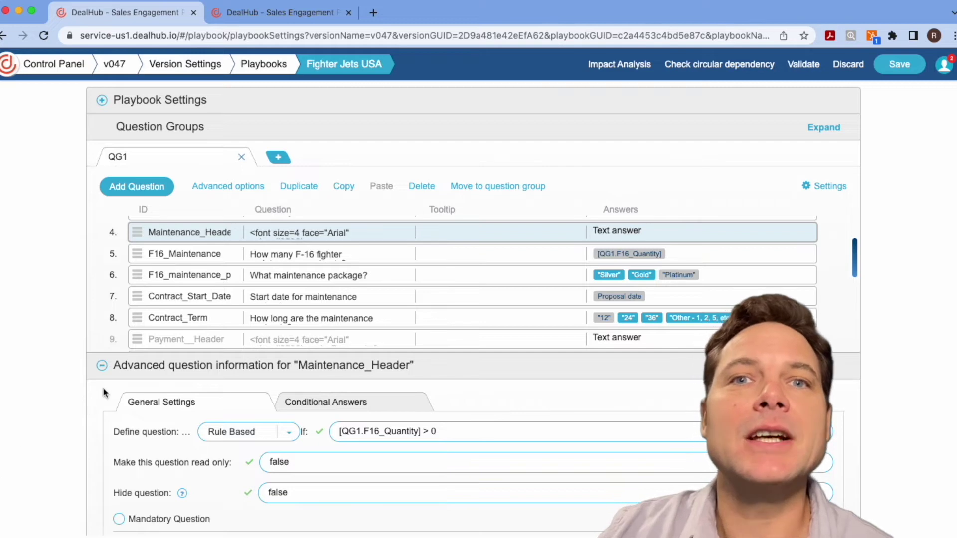
left_click(139, 341)
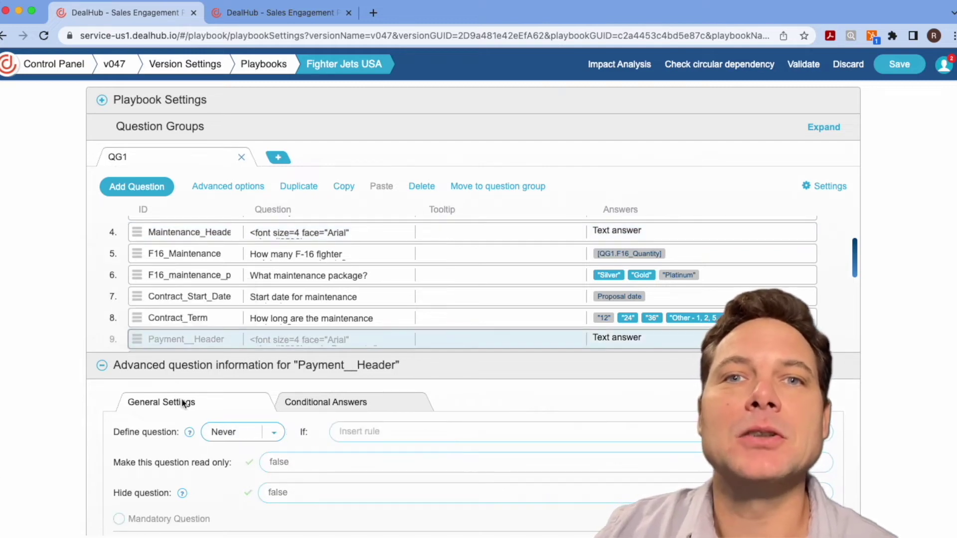
left_click(215, 432)
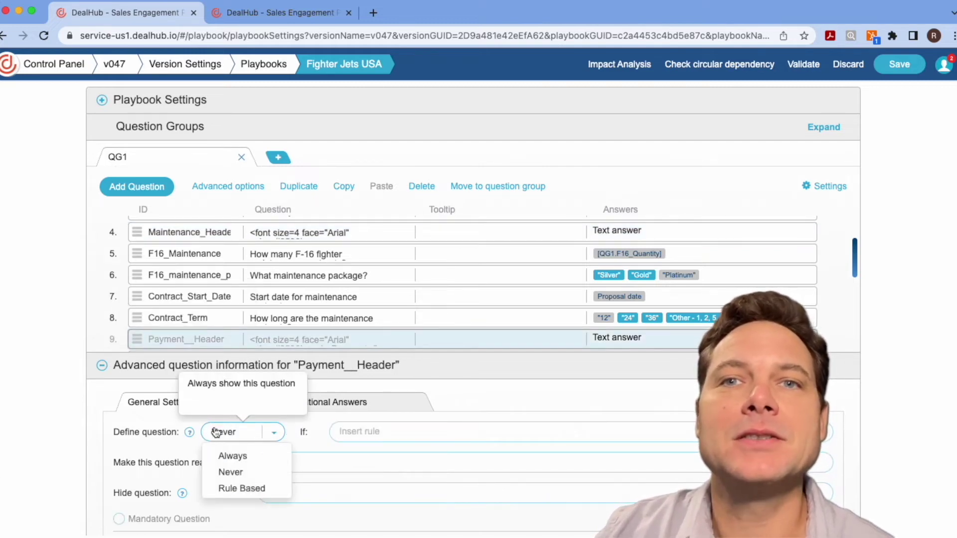
left_click(219, 454)
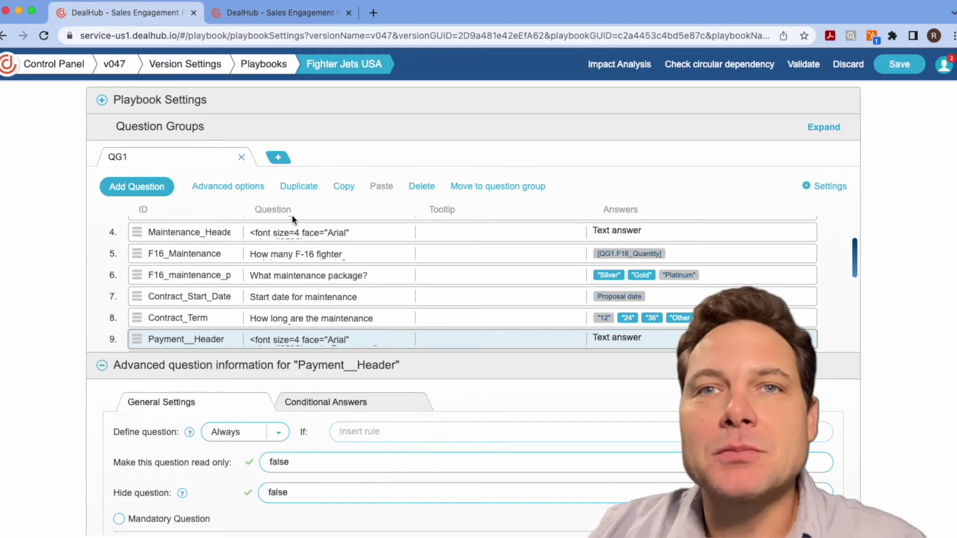
left_click(307, 341)
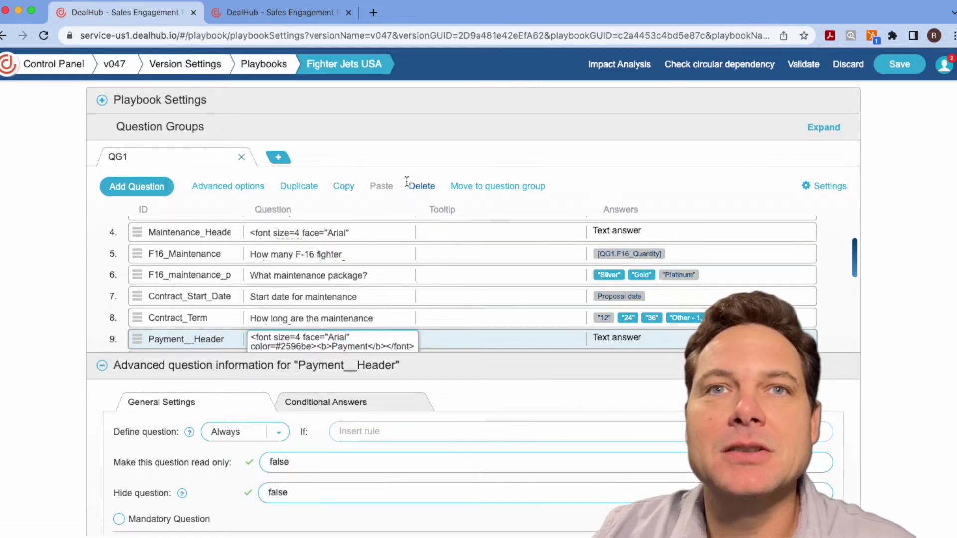
left_click(150, 193)
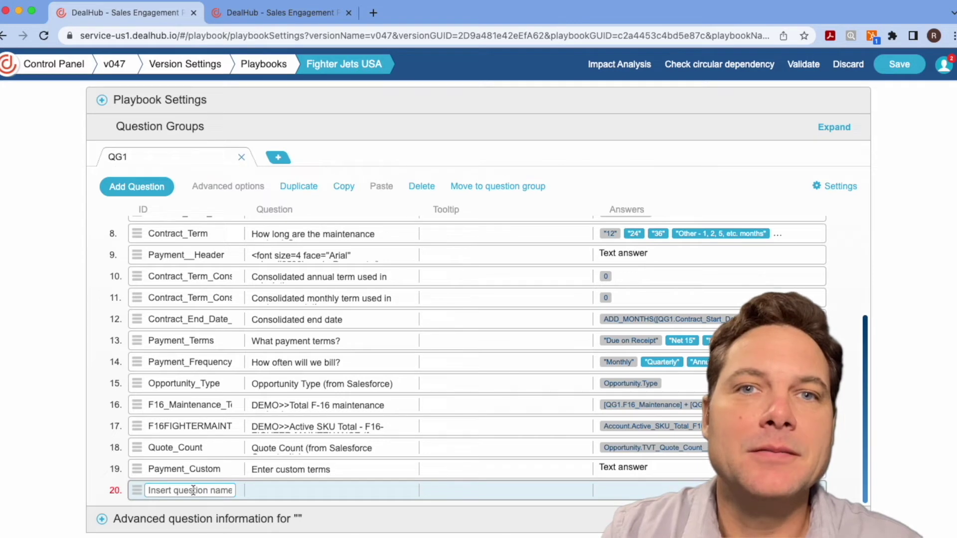
- Name the new question Equipment_Header and paste the heading markup, changing its text to 'Equipment'
type("Equipmen")
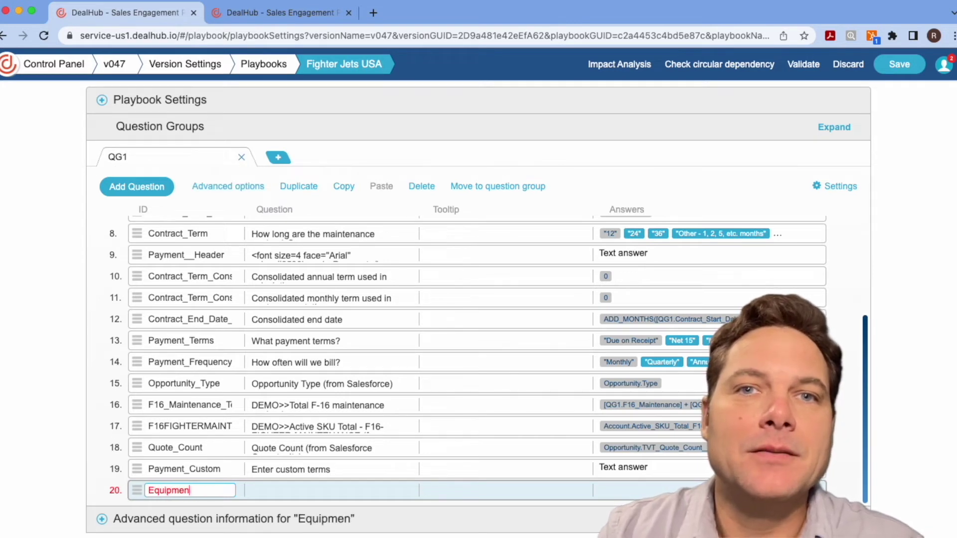
type("t_Header")
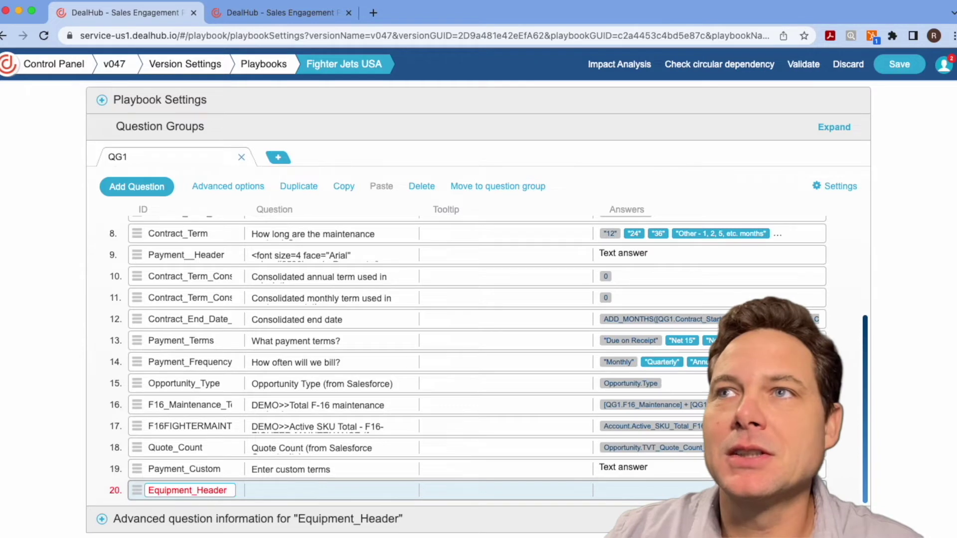
key("Tab")
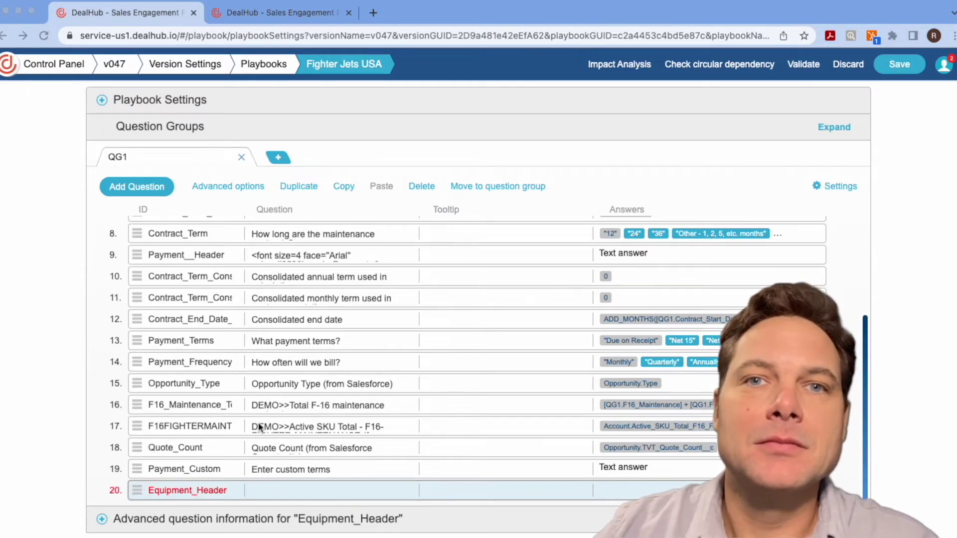
left_click(267, 492)
type("<font size=4 face=\"Arial\" color=#2596be><b>Deposits</b></font>")
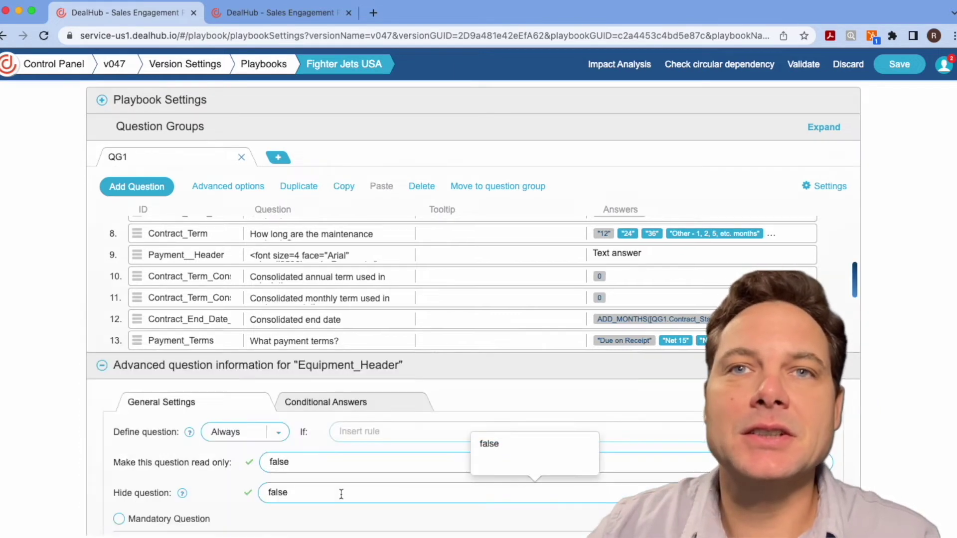
left_click(329, 518)
scroll(418, 286, "down", 5)
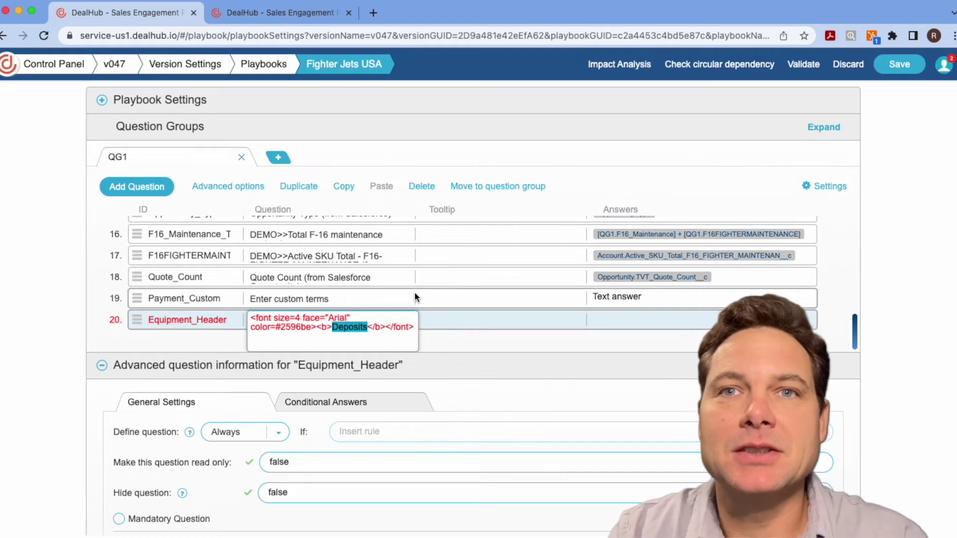
type("Equipment")
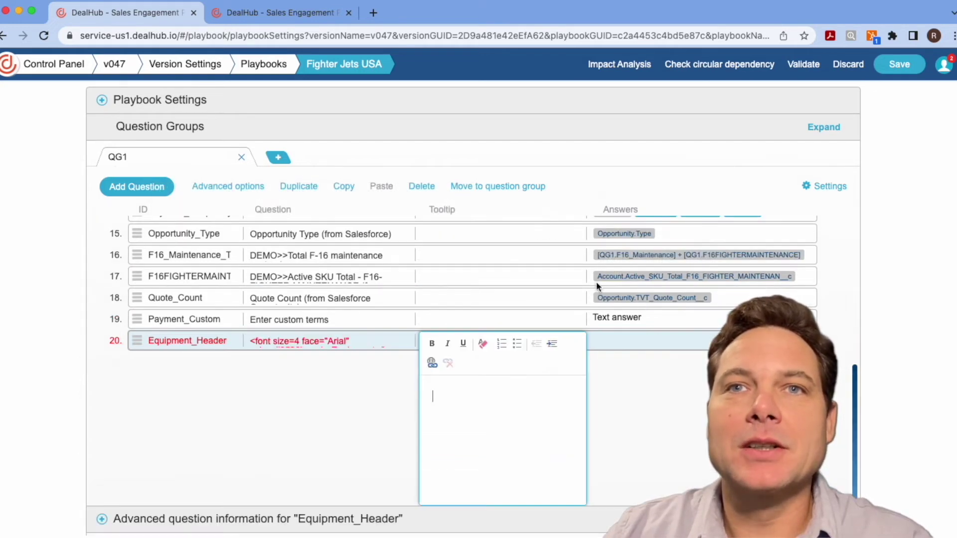
- Give Equipment_Header a read-only Text answer and drag it to row 1 above F16_Quantity
left_click(626, 346)
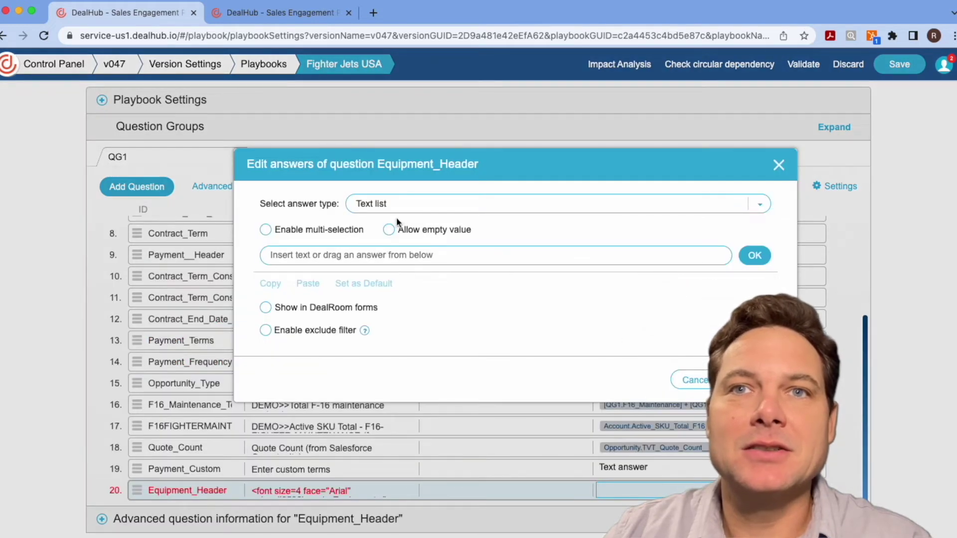
left_click(395, 203)
scroll(399, 277, "down", 2)
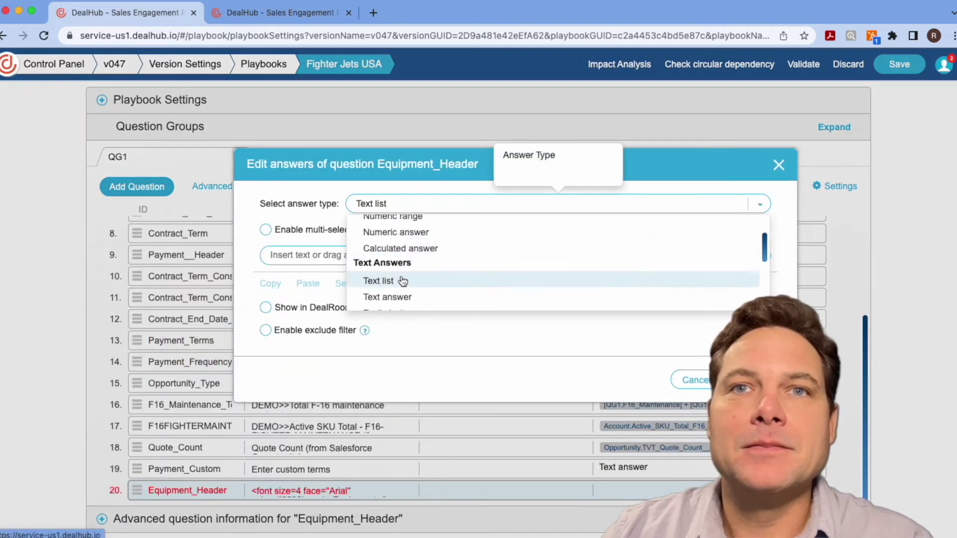
left_click(393, 295)
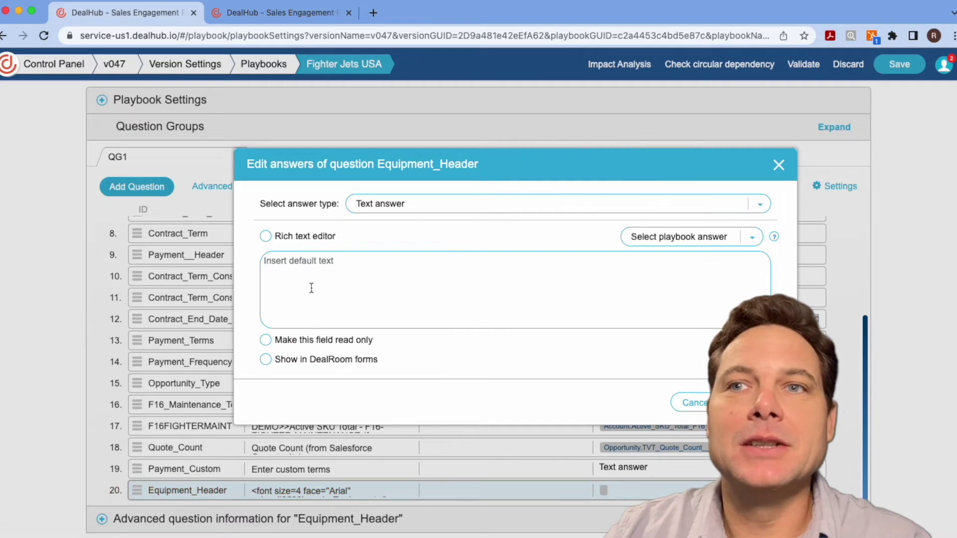
left_click(316, 340)
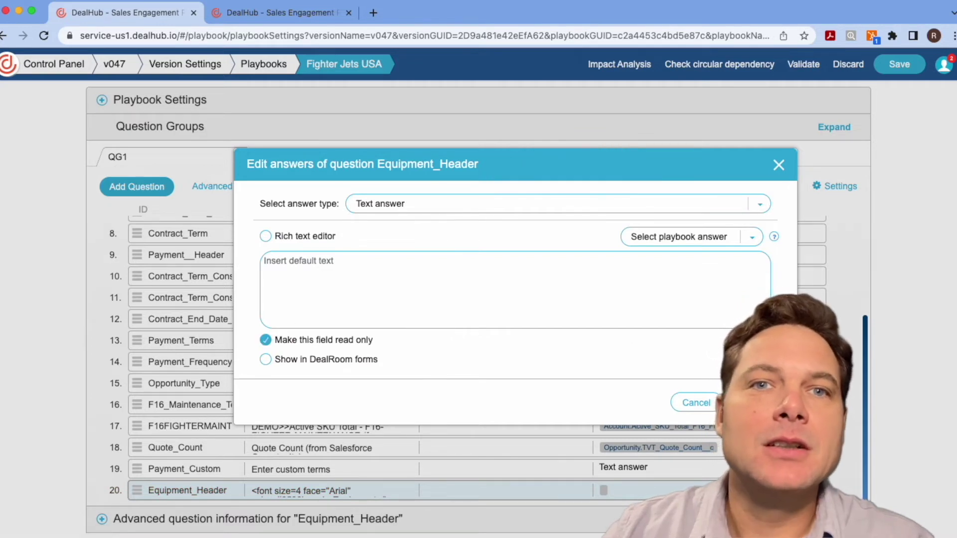
left_click(742, 403)
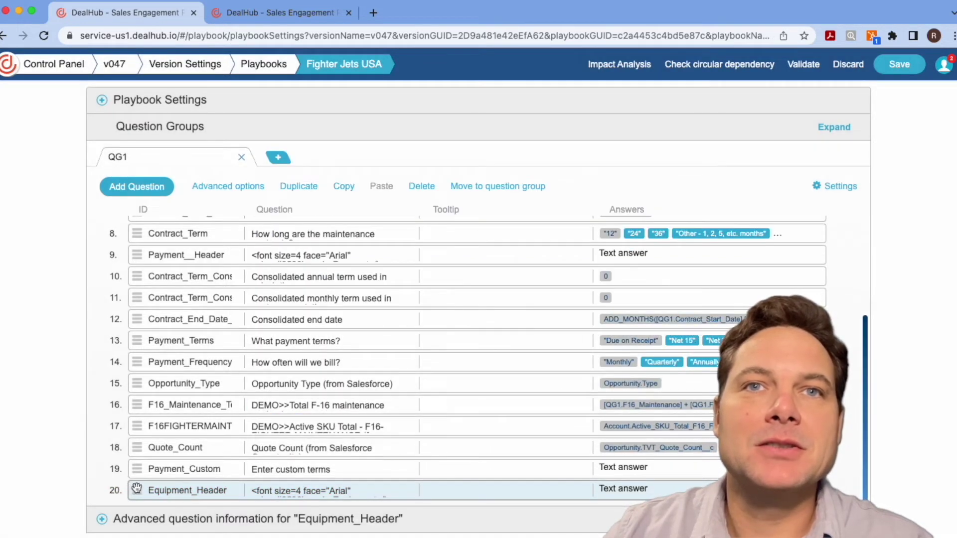
left_click_drag(136, 488, 157, 214)
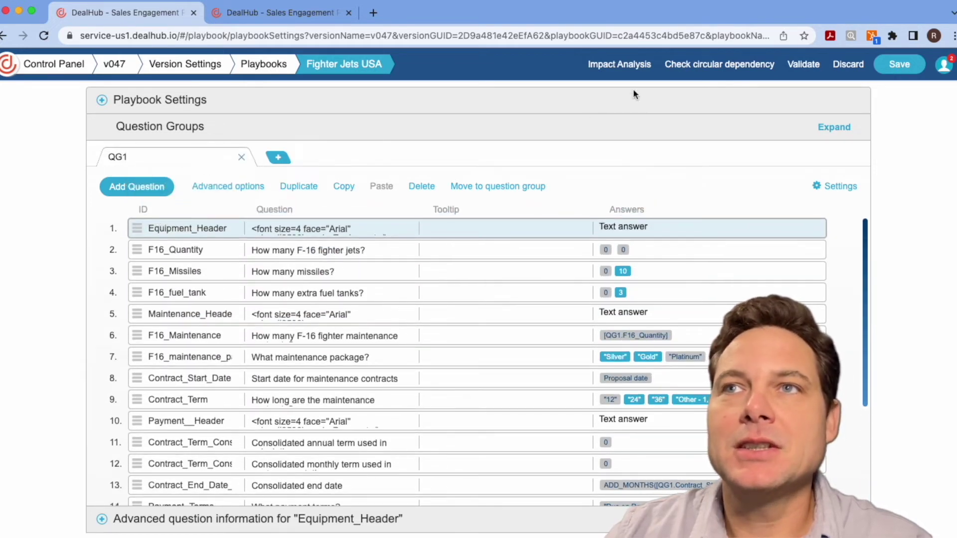
- Save the playbook and start a new proposal in the Quotes Generation tab
left_click(899, 63)
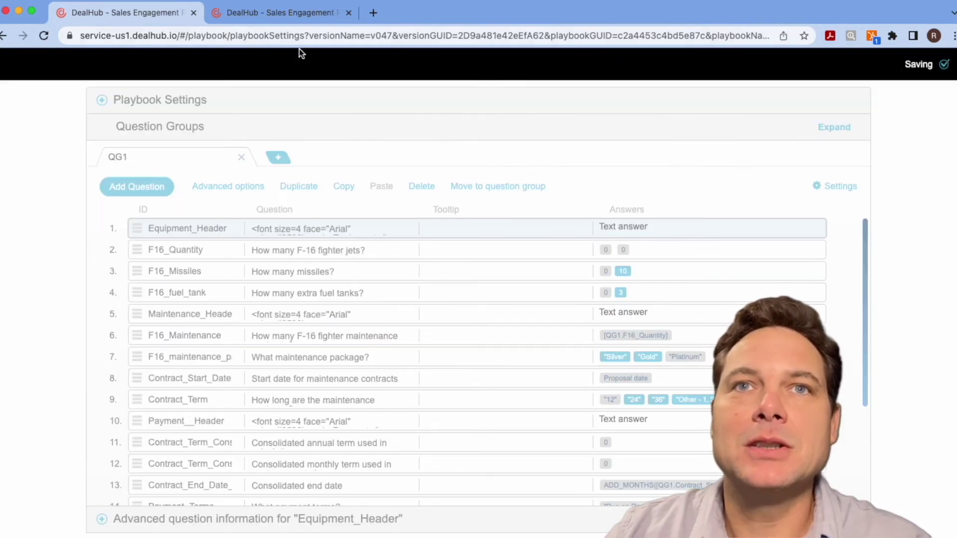
left_click(279, 13)
left_click(275, 73)
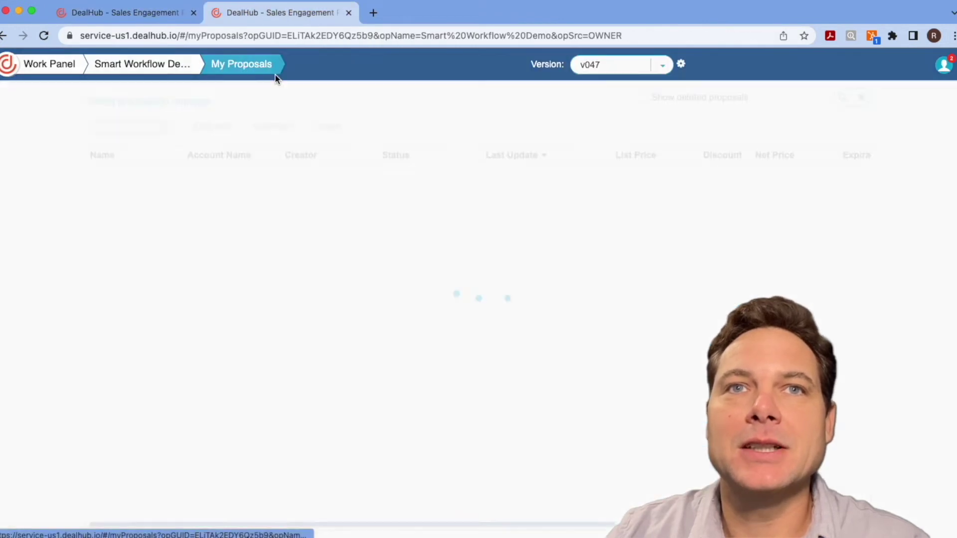
left_click(149, 127)
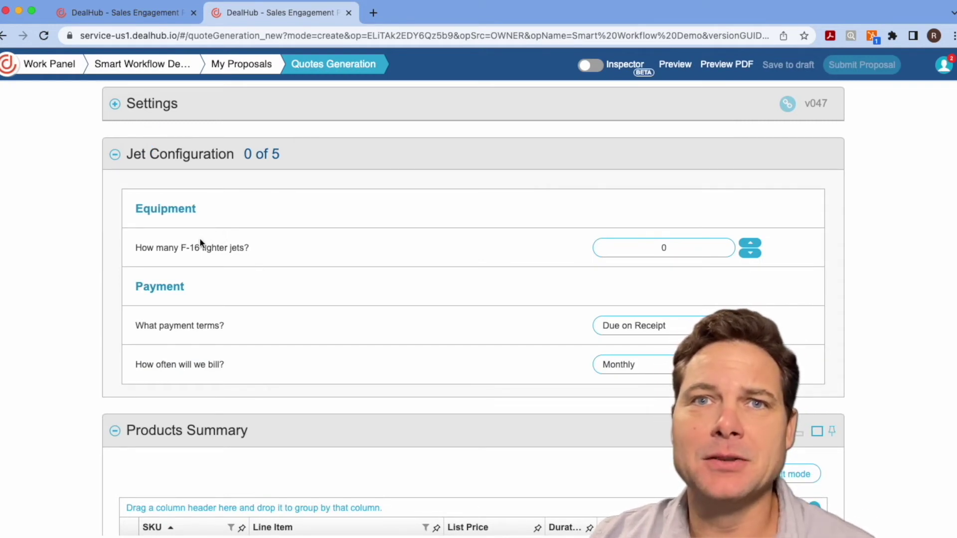
- Set the F-16 count to 1 and scroll to the Maintenance and Payment sections
left_click_drag(140, 248, 203, 248)
left_click(217, 247)
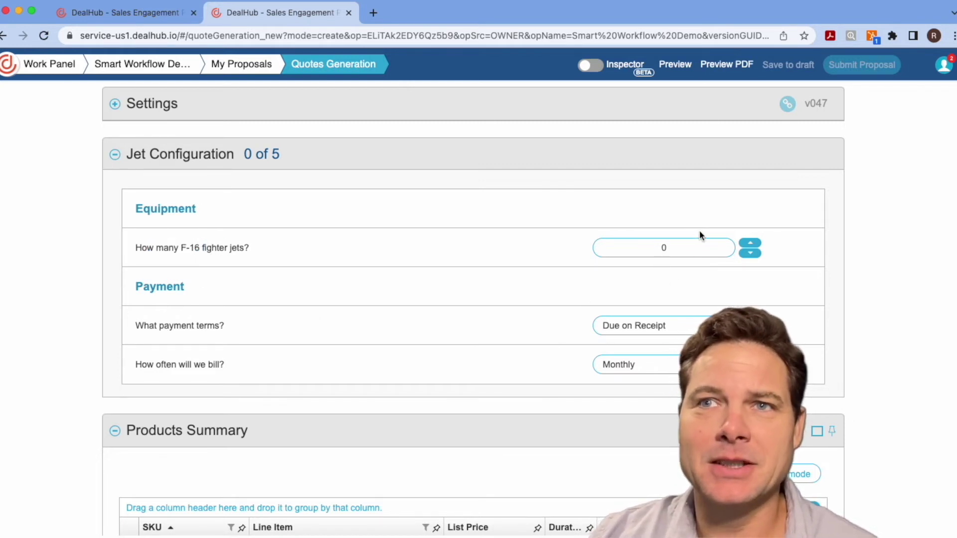
left_click(750, 244)
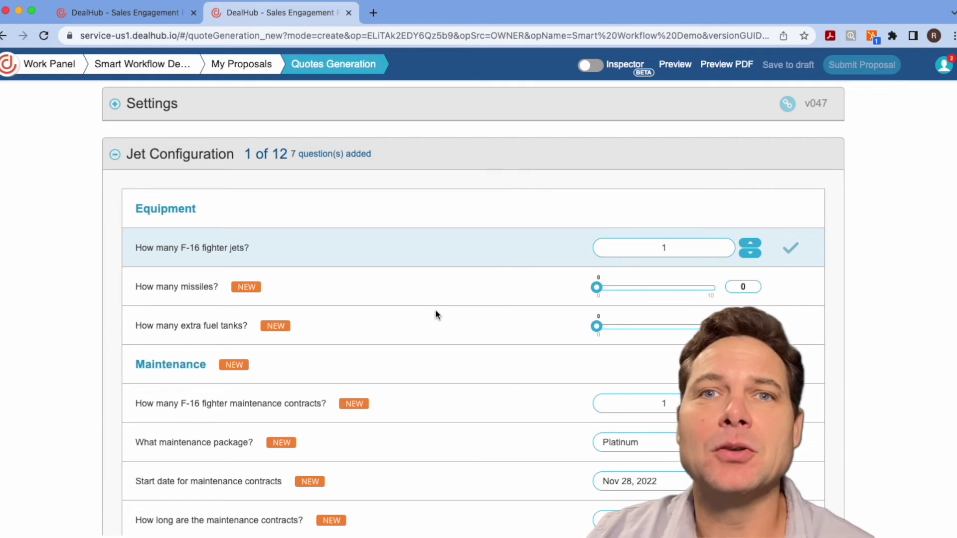
scroll(405, 361, "down", 2)
scroll(415, 373, "down", 6)
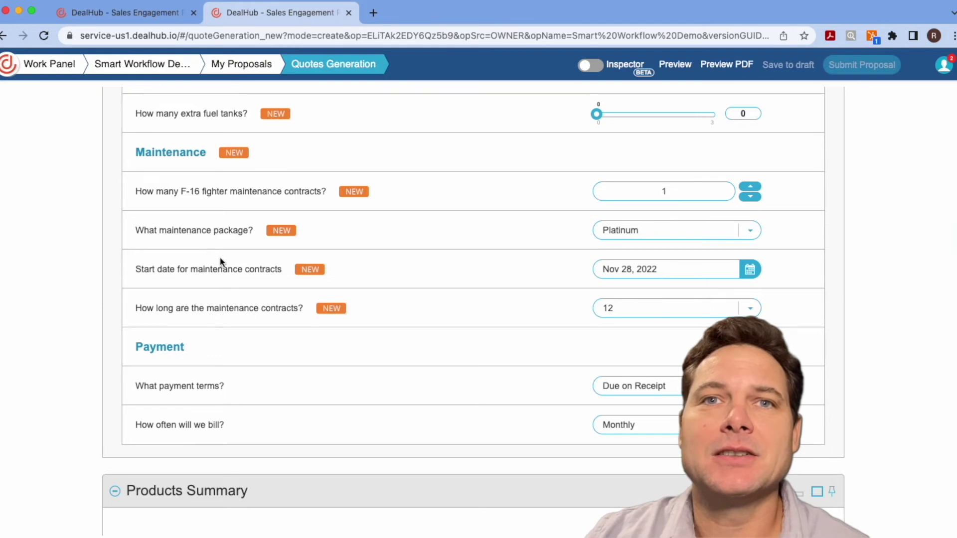
scroll(226, 269, "down", 4)
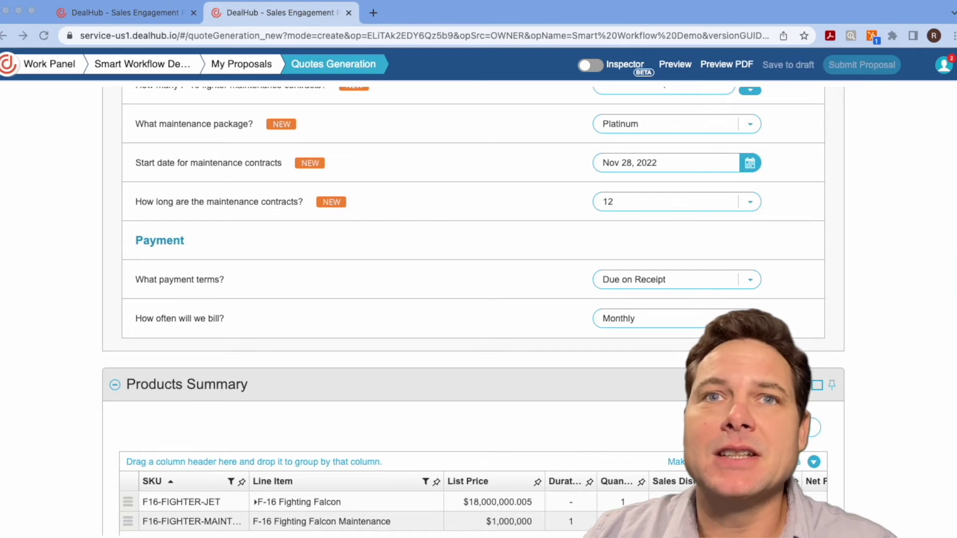
scroll(328, 239, "up", 3)
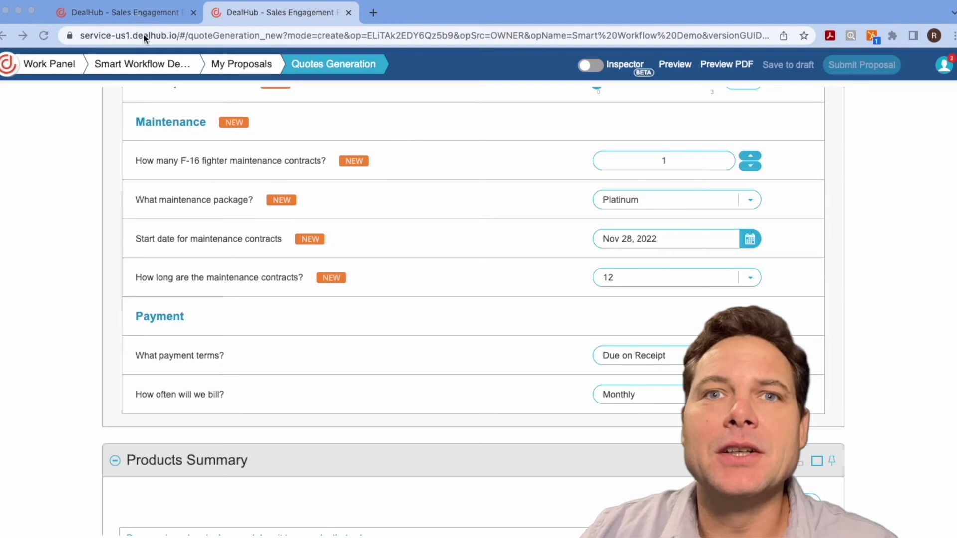
- Prefix the maintenance package question text with '>' to indent it
left_click(140, 12)
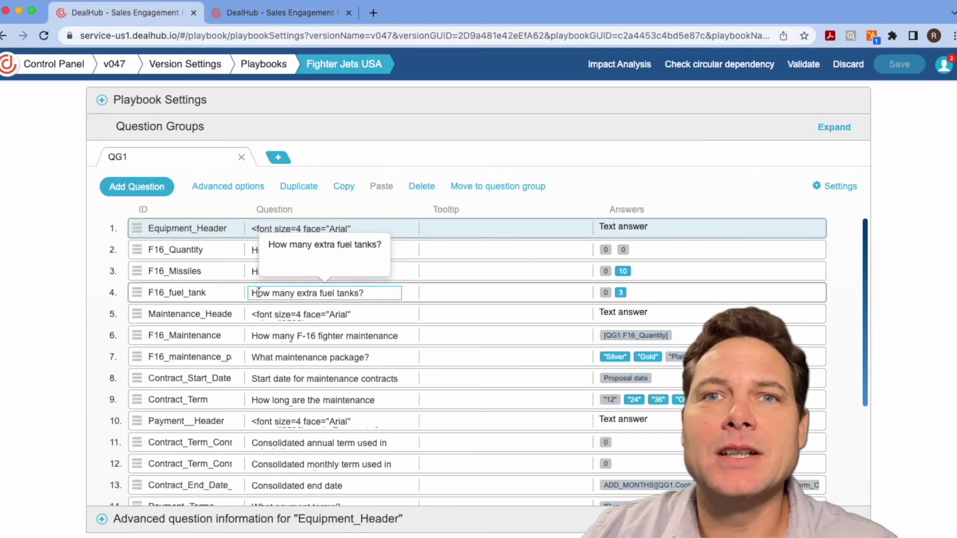
left_click(256, 358)
left_click(254, 357)
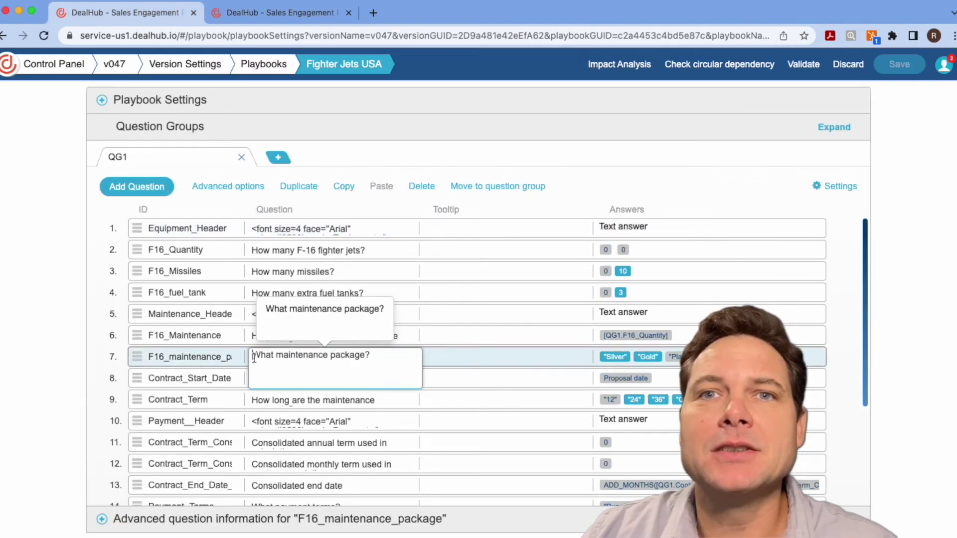
type(">")
scroll(251, 376, "down", 1)
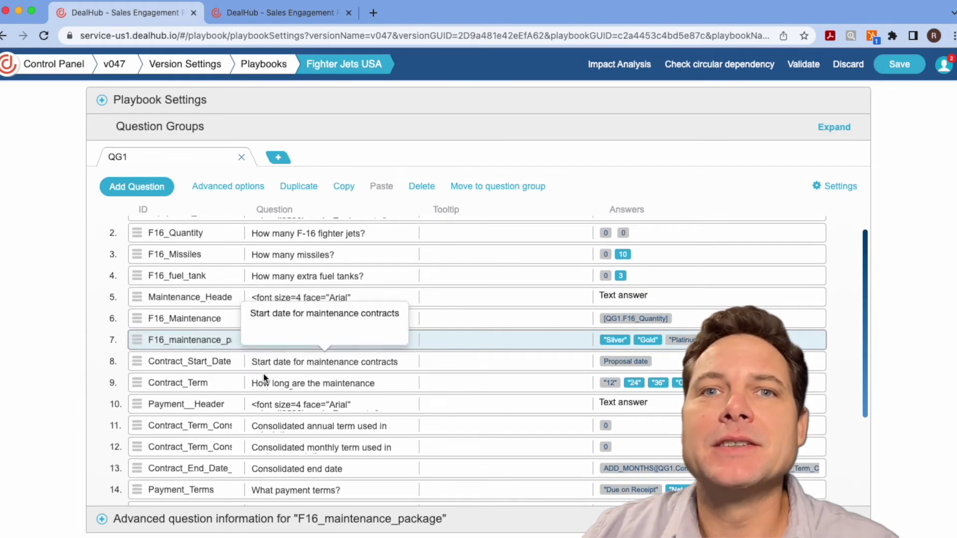
scroll(264, 380, "down", 1)
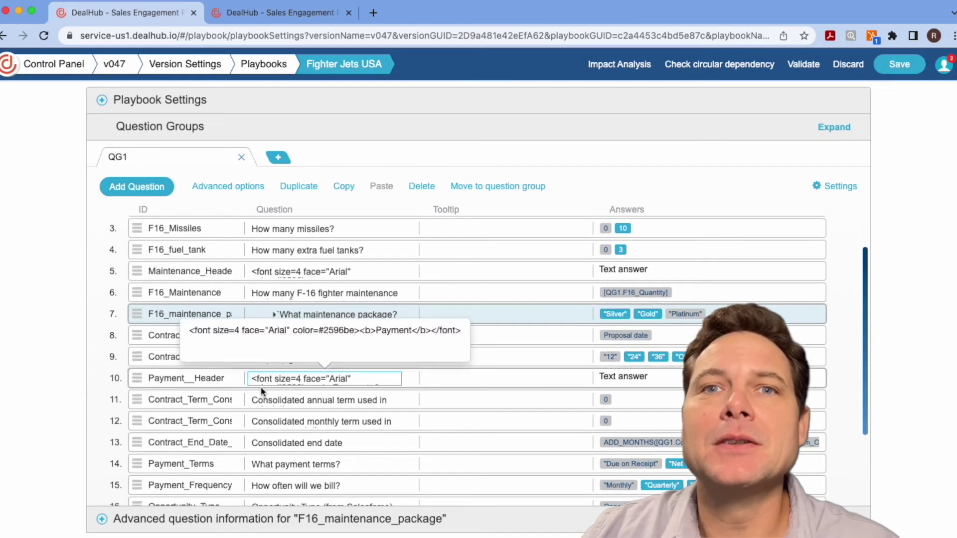
scroll(256, 399, "down", 1)
scroll(256, 399, "down", 1)
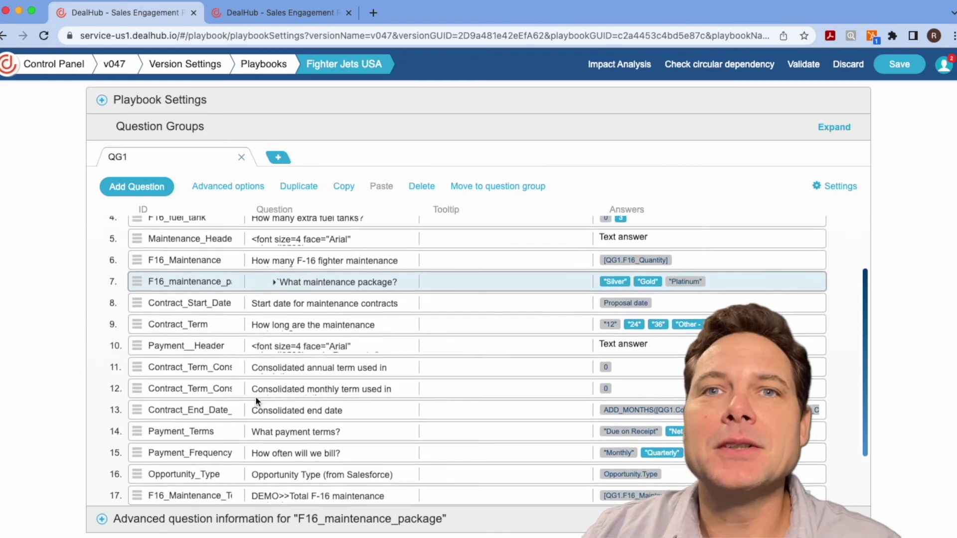
- Indent the contract start date and contract length questions, then save the playbook
left_click(253, 307)
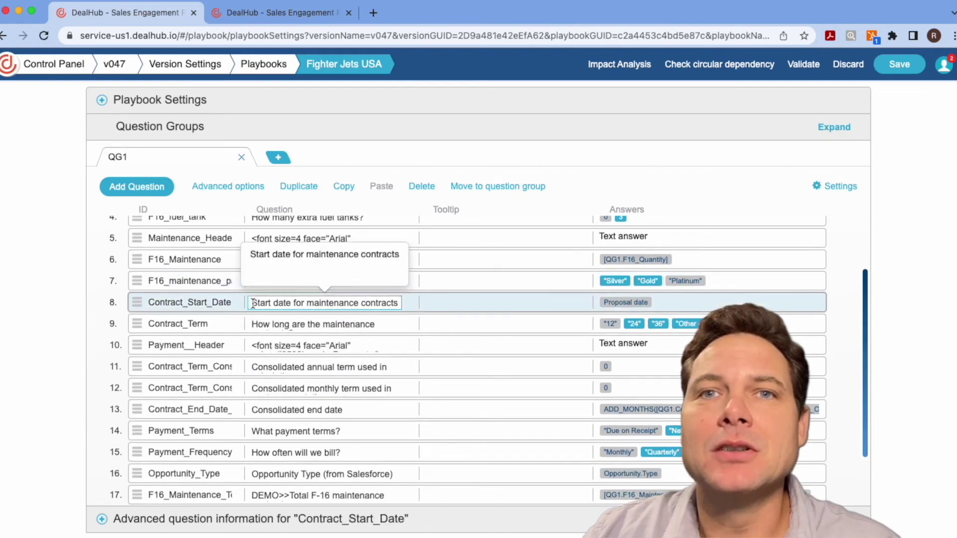
left_click(254, 307)
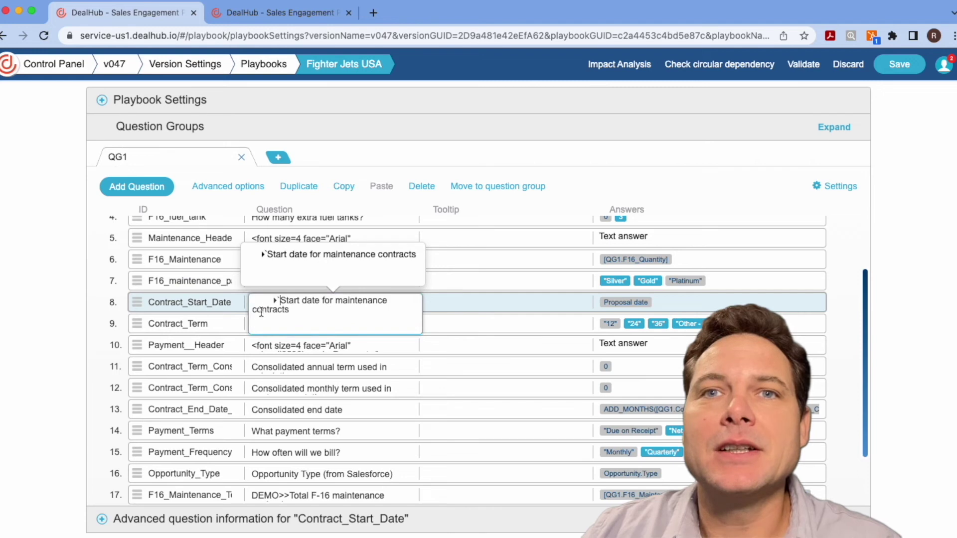
left_click(256, 321)
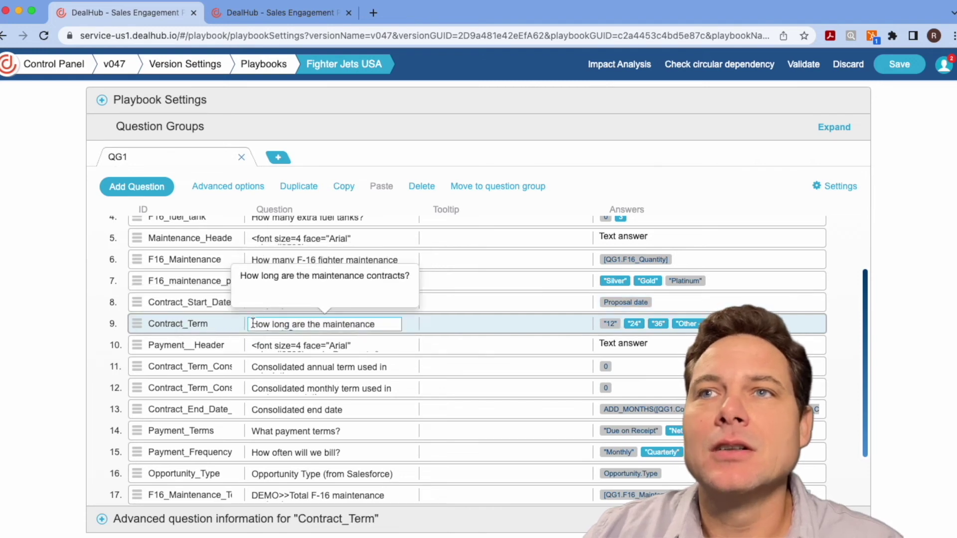
left_click(255, 322)
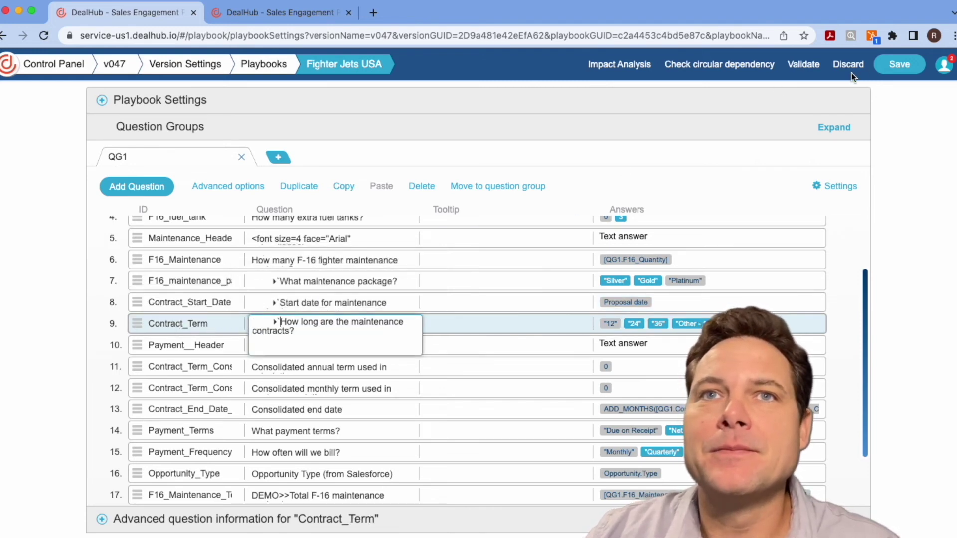
left_click(898, 64)
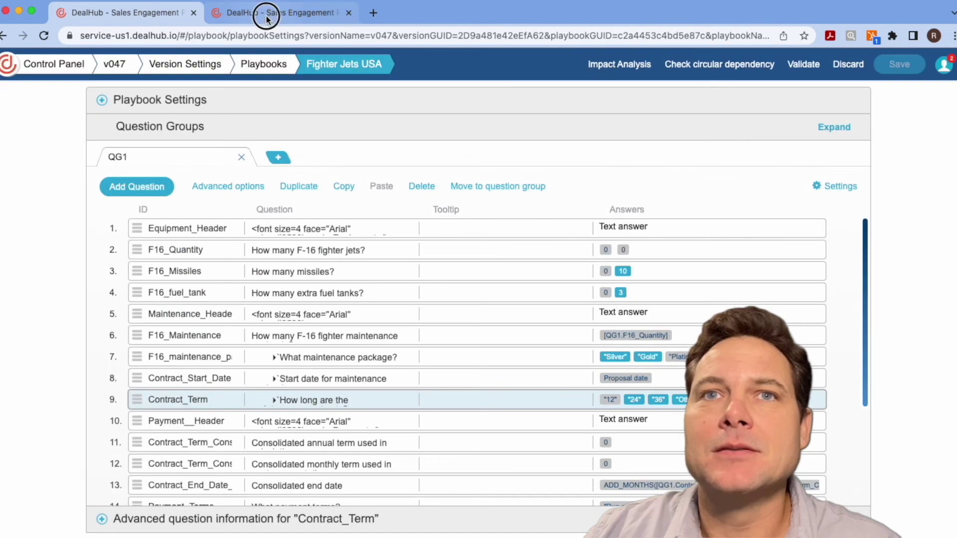
left_click(260, 14)
- Create a new proposal with one F-16 jet and scroll to the Maintenance section
left_click(225, 66)
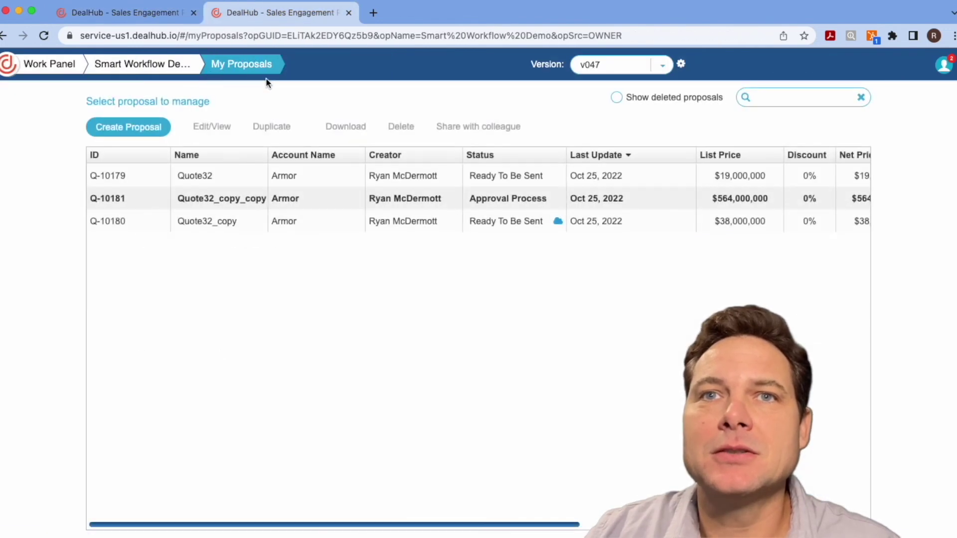
left_click(102, 130)
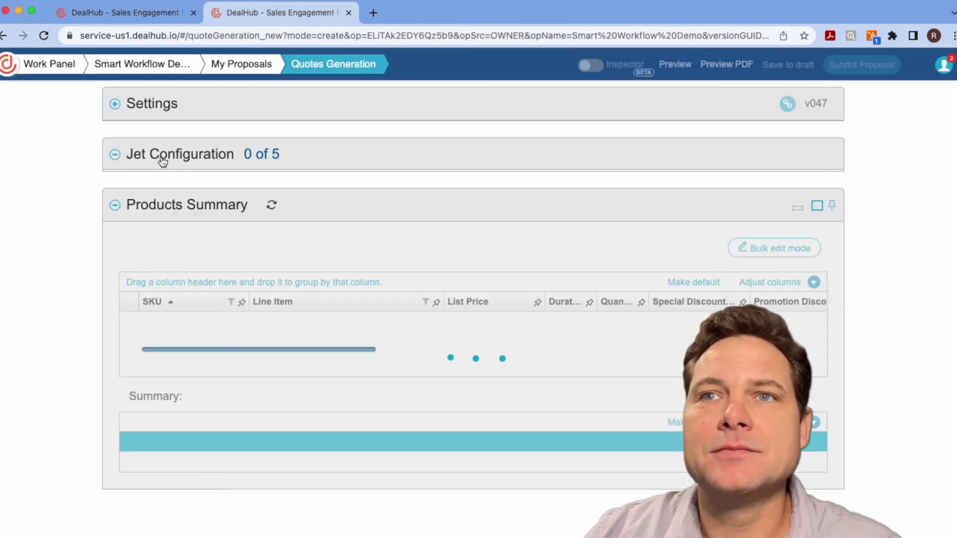
left_click(160, 155)
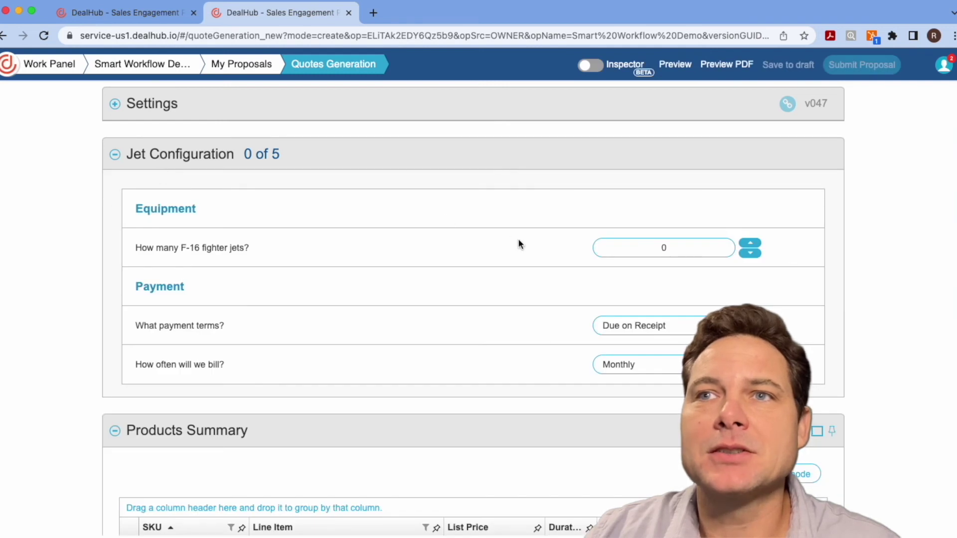
left_click(752, 243)
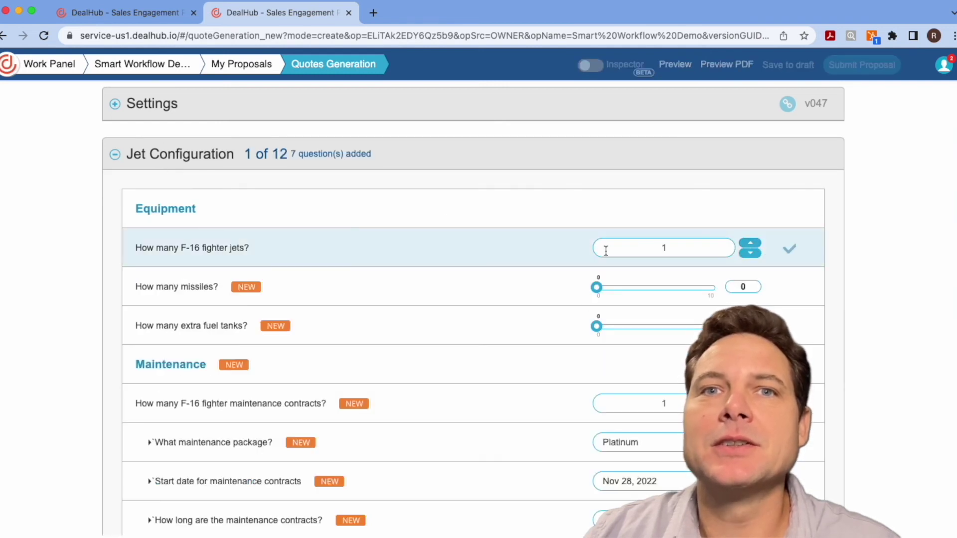
scroll(472, 333, "down", 3)
scroll(472, 324, "down", 2)
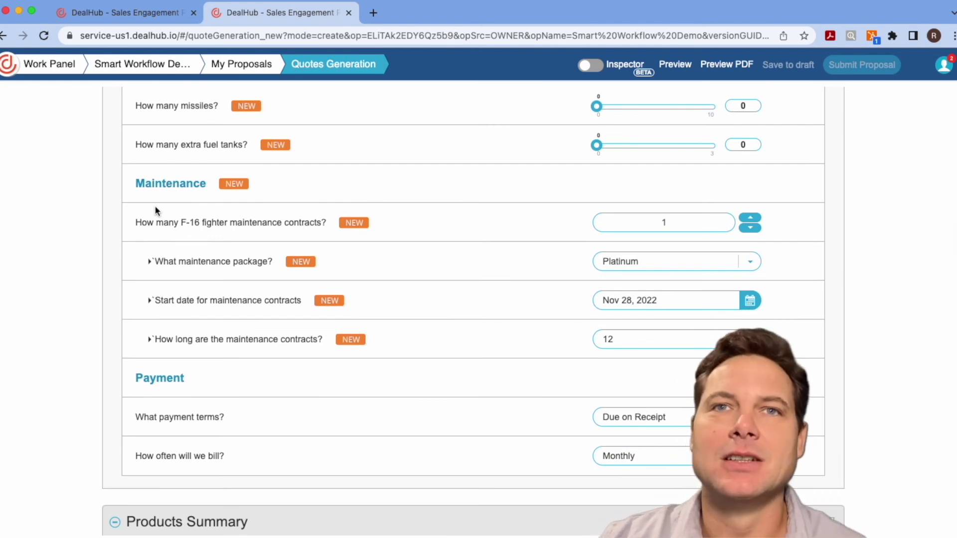
scroll(177, 229, "down", 2)
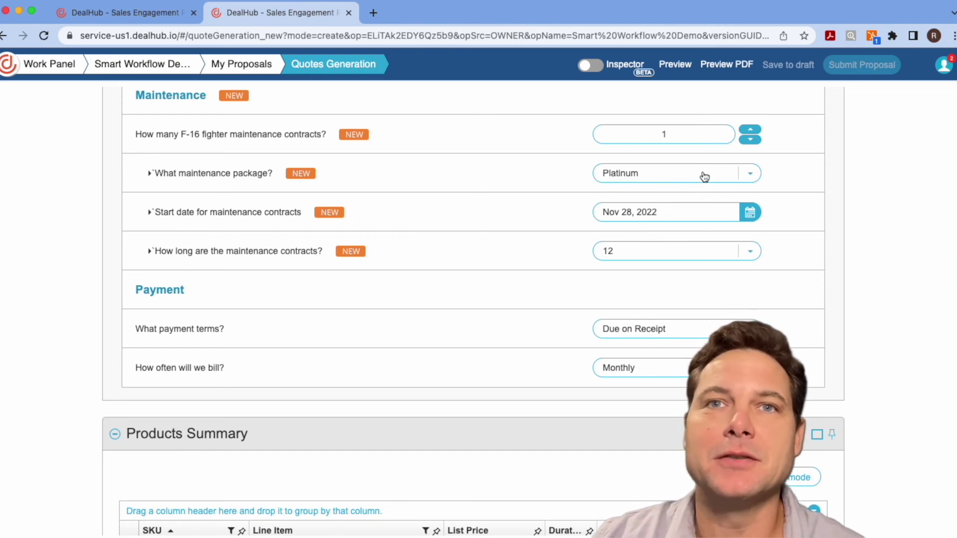
- Pick Silver as the maintenance package and review the indented follow-up questions
left_click(663, 174)
left_click(675, 197)
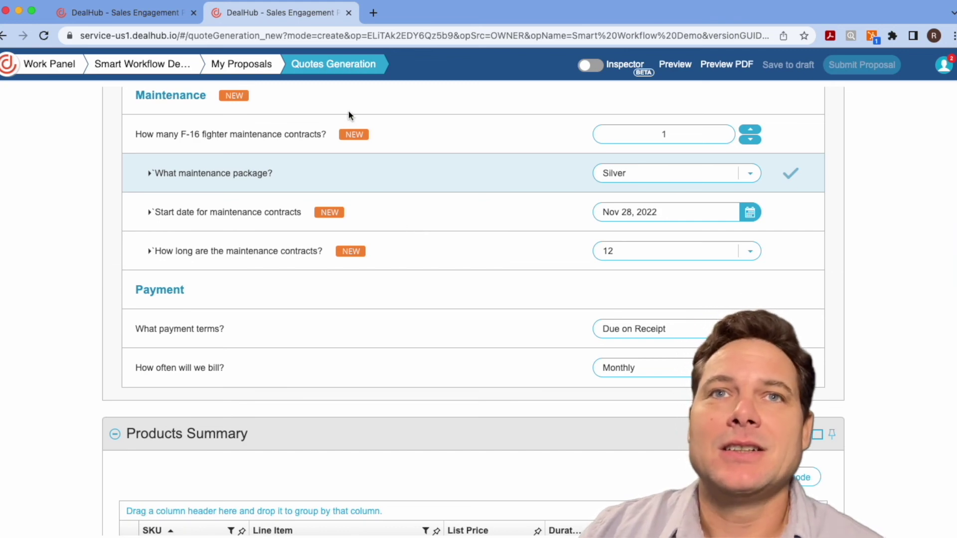
left_click(149, 13)
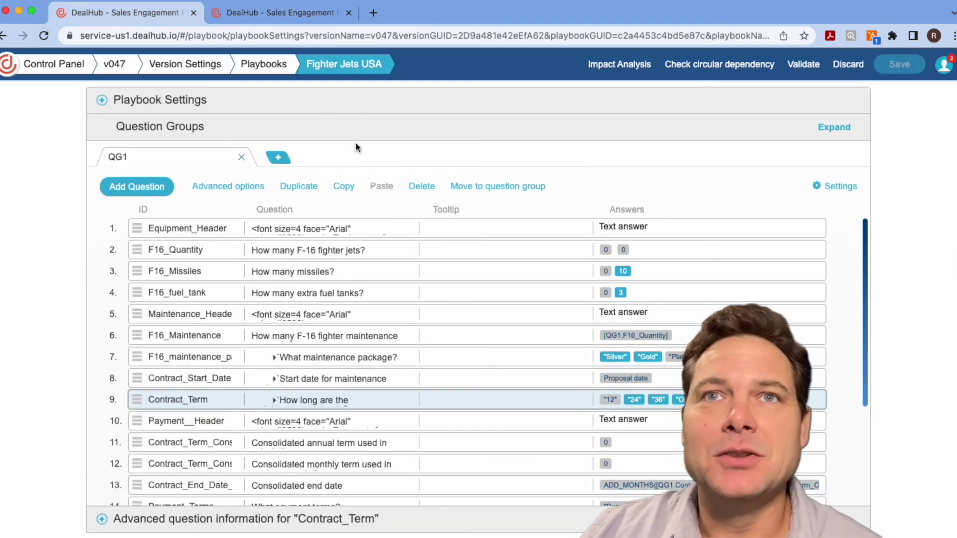
left_click(280, 14)
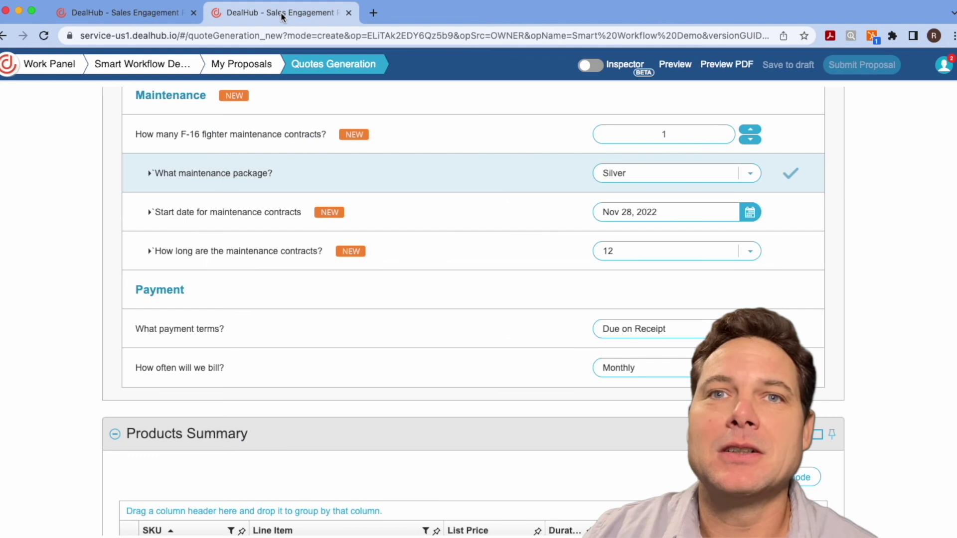
scroll(279, 259, "up", 3)
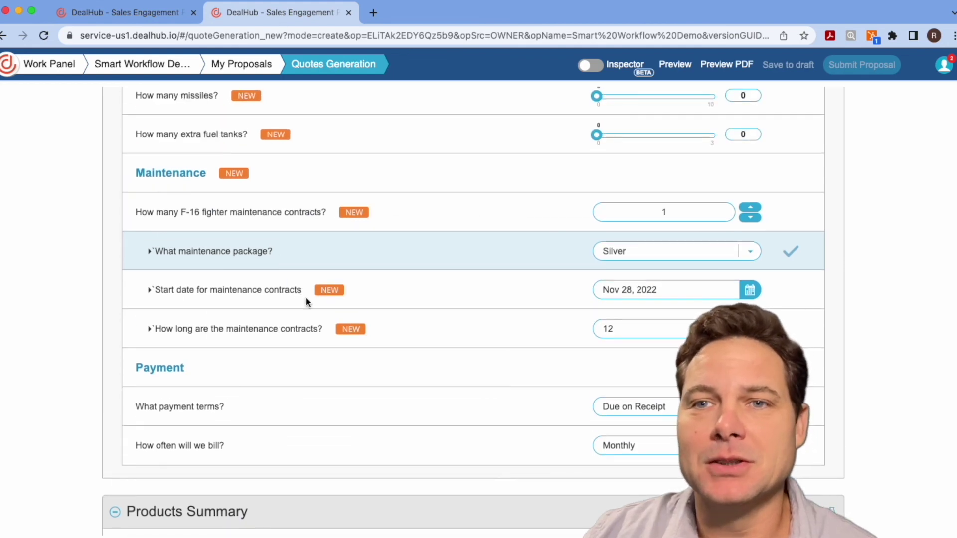